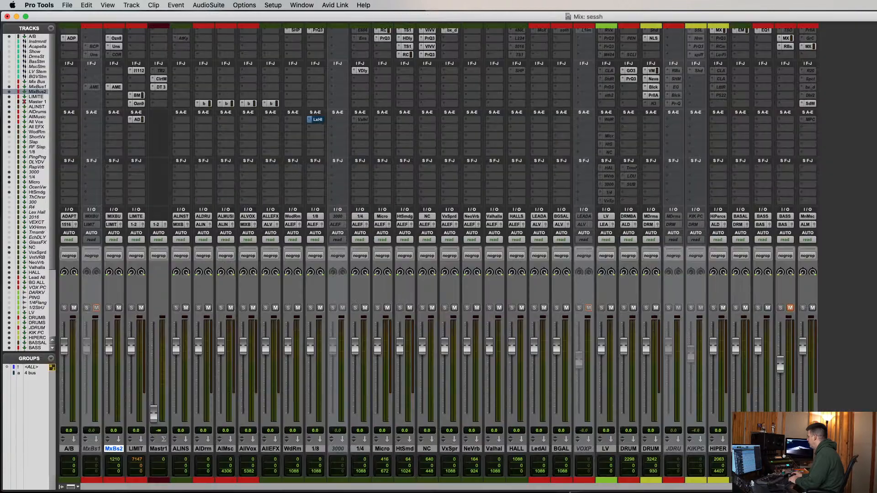
Step: Bring up the Edit window and check the live broadcast in YouTube Studio in Safari before returning to Pro Tools
key("super+equal")
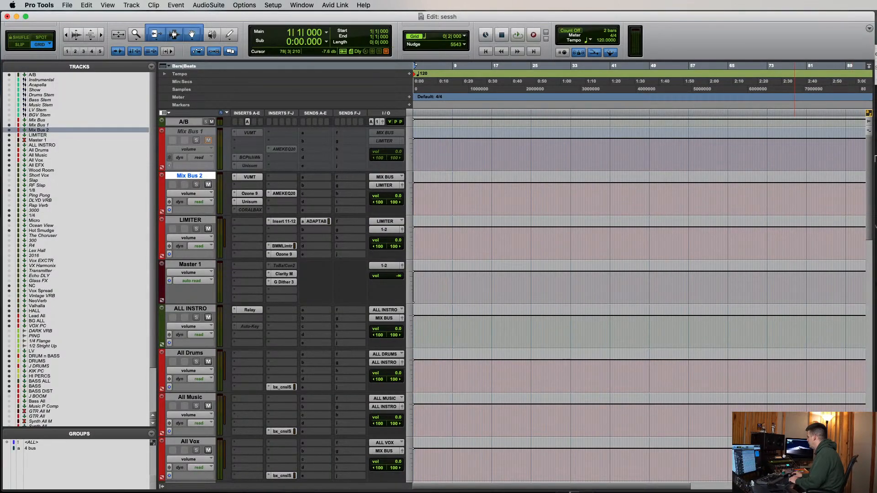
key("super+Tab")
key("super+Tab")
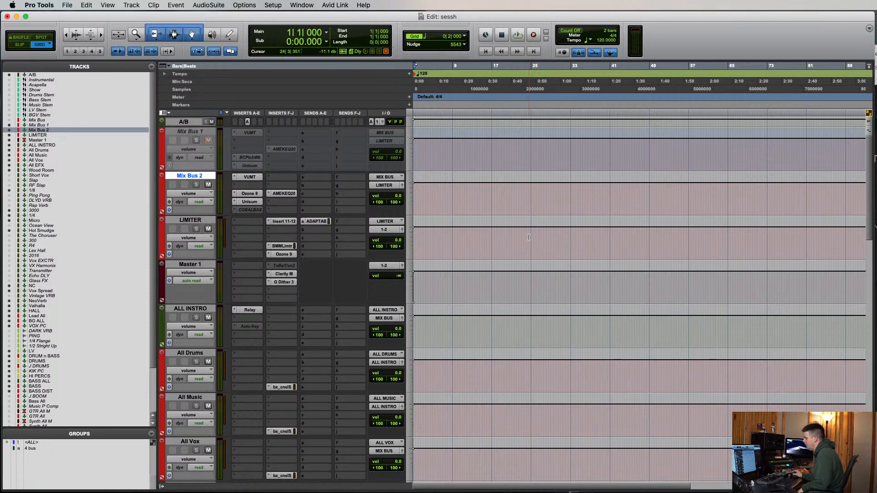
scroll(249, 240, "down", 1)
scroll(250, 240, "up", 1)
key("super+Tab")
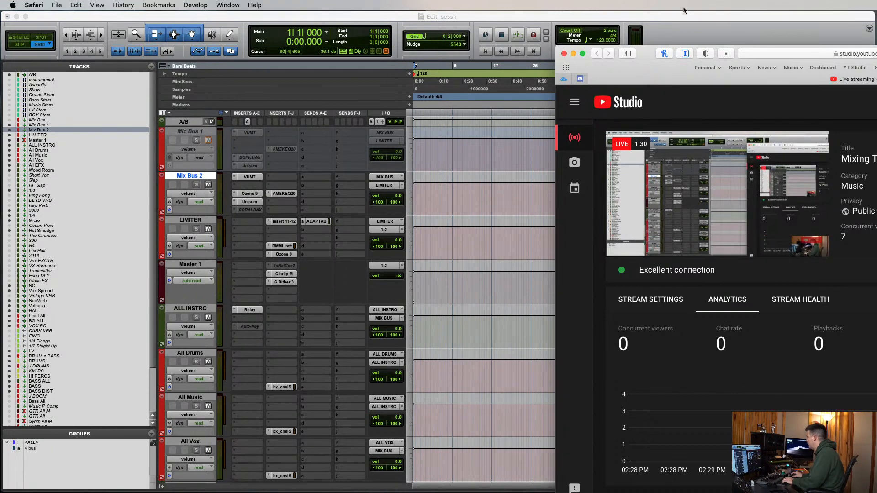
key("super+Tab")
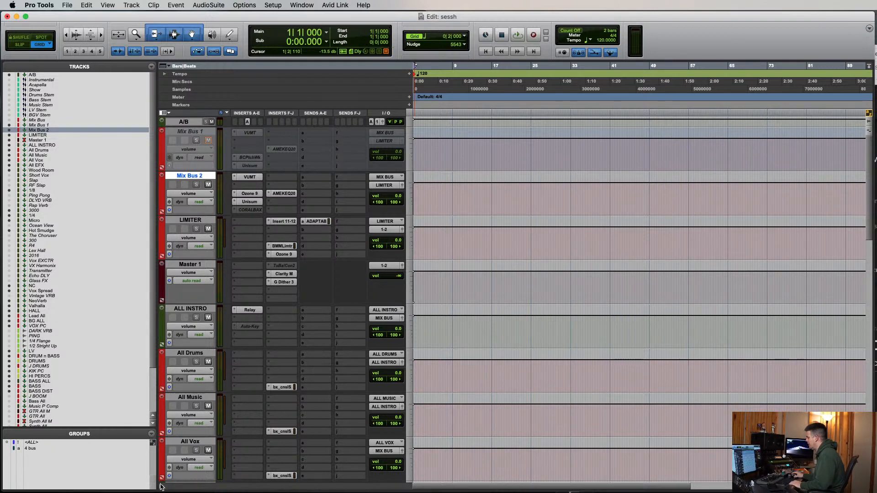
Step: Hide the track and group lists in the Edit window, and check the broadcast's Stream Health in YouTube Studio in Safari
left_click(160, 485)
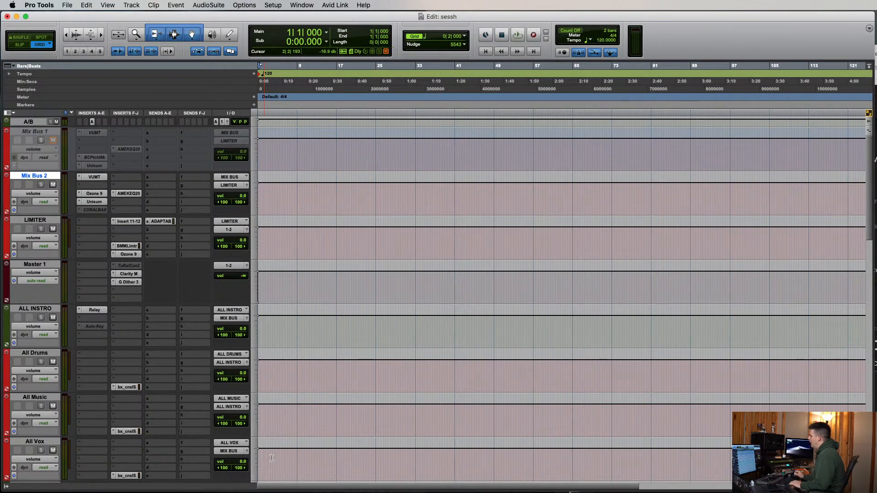
key("super+Tab")
left_click(752, 300)
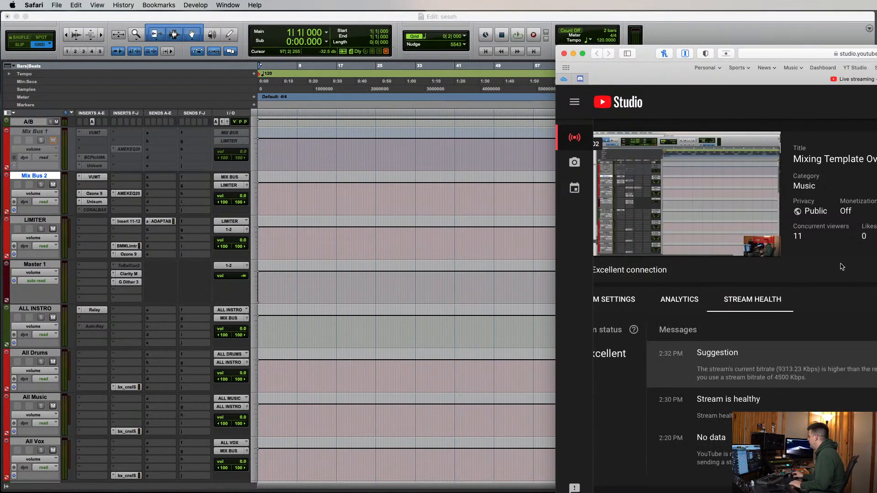
left_click(756, 21)
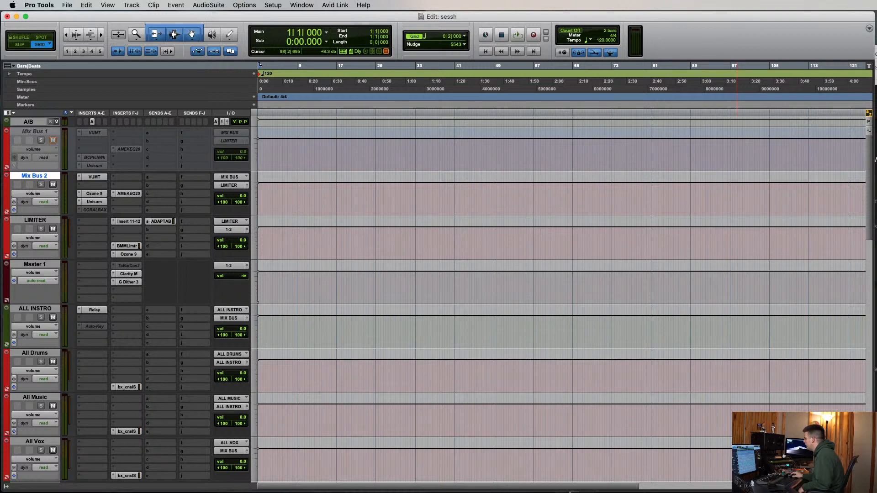
key("super+Tab")
left_click(733, 22)
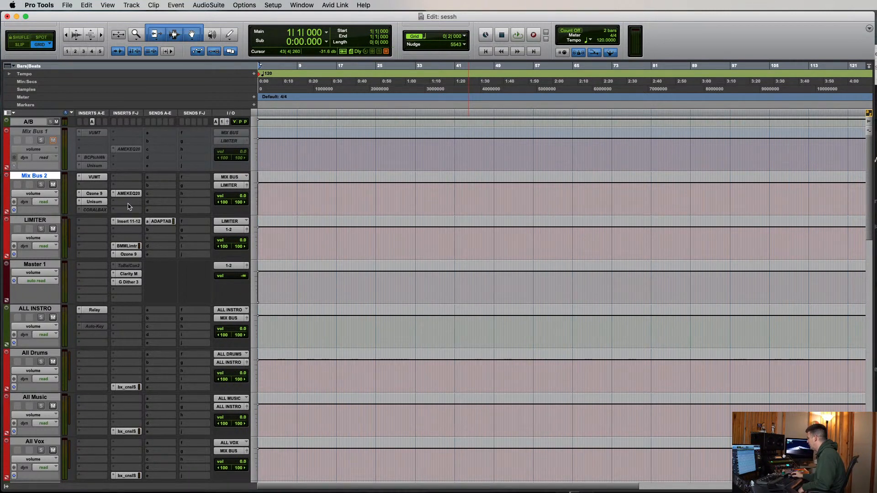
Step: Select the A/B track and view the session in both the Mix and Edit windows, ending in the Edit window
left_click(40, 124)
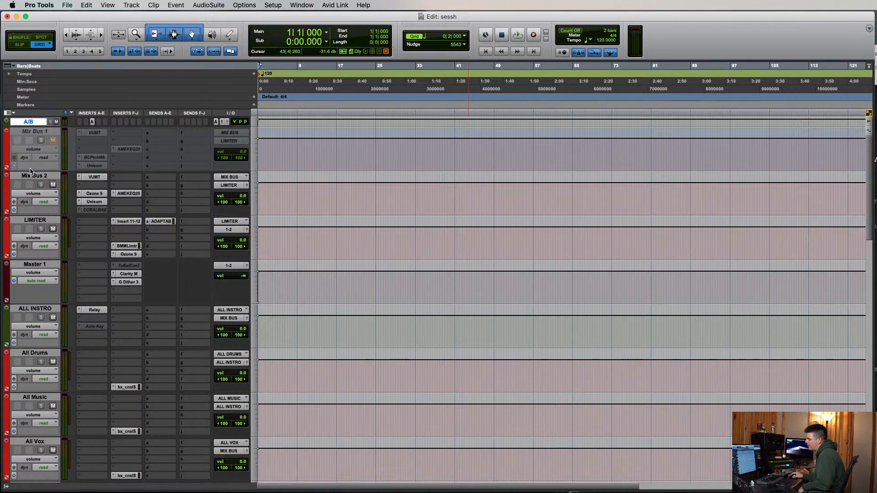
key("super+equal")
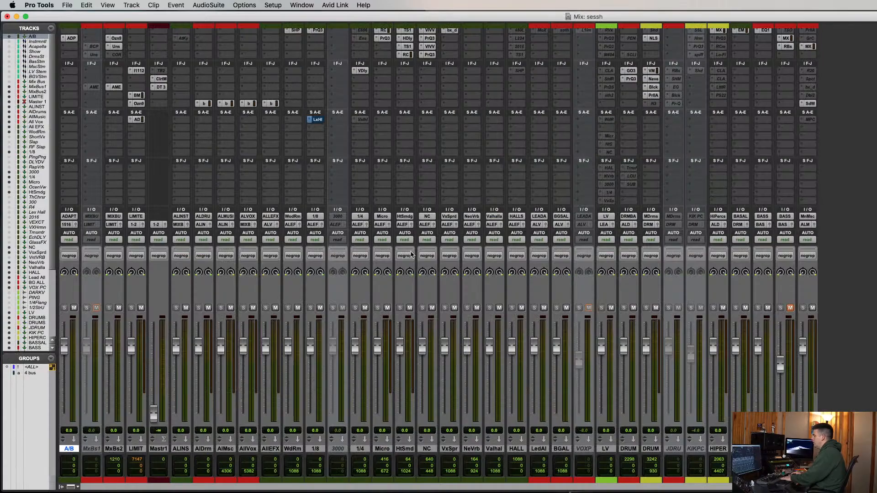
key("super+equal")
key("super+equal")
key("super+equal")
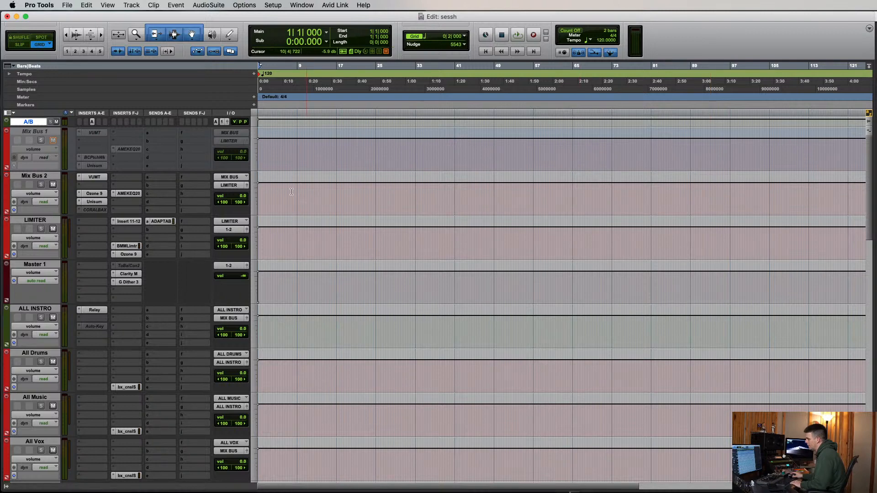
key("super+equal")
key("super+equal")
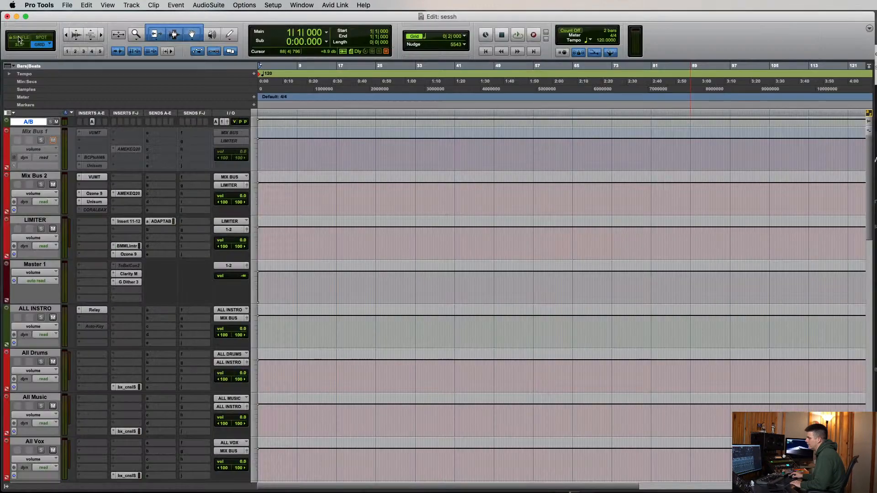
Step: Set the A/B track's height to medium and review its ADPTR MetricAB plug-in, closing the plug-in window when done
left_click(253, 121)
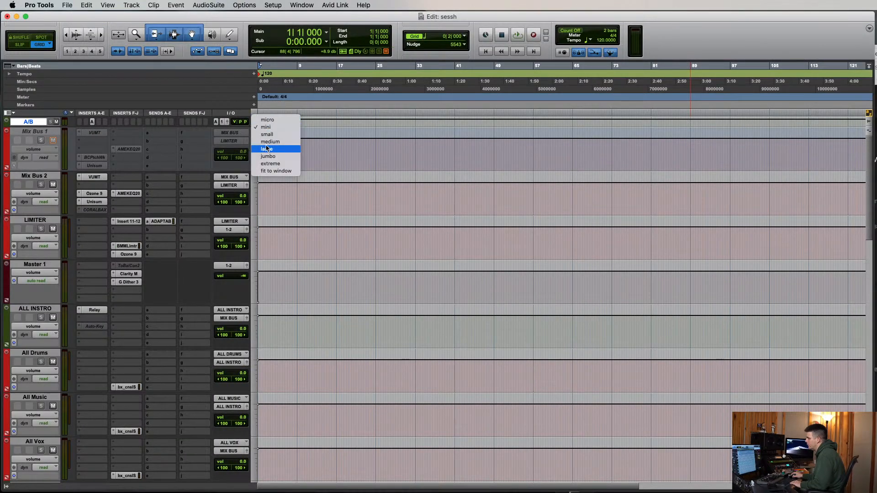
left_click(275, 145)
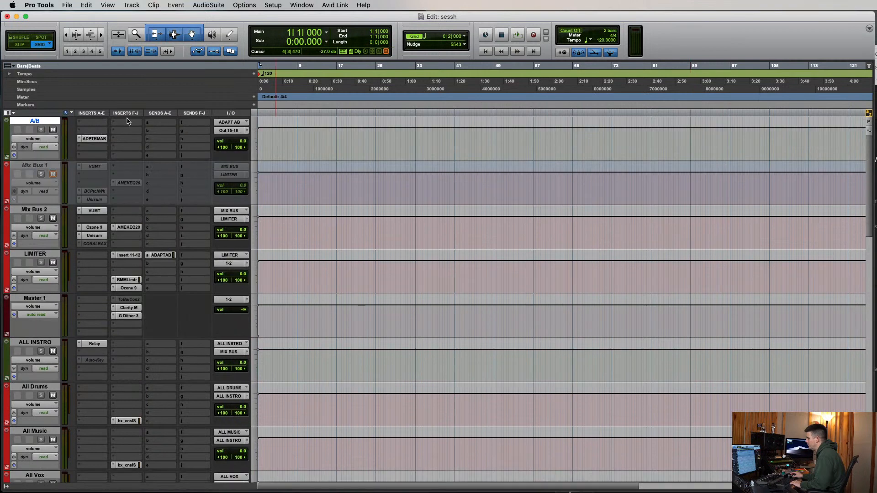
left_click(100, 139)
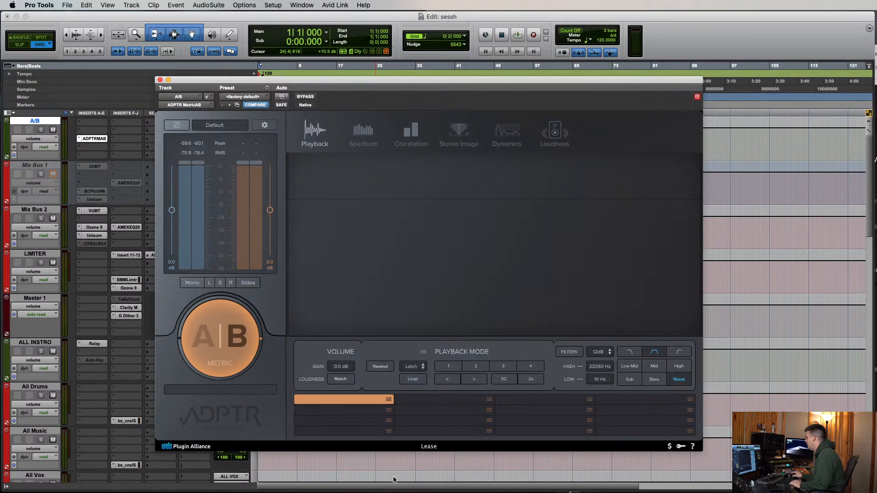
mouse_move(540, 489)
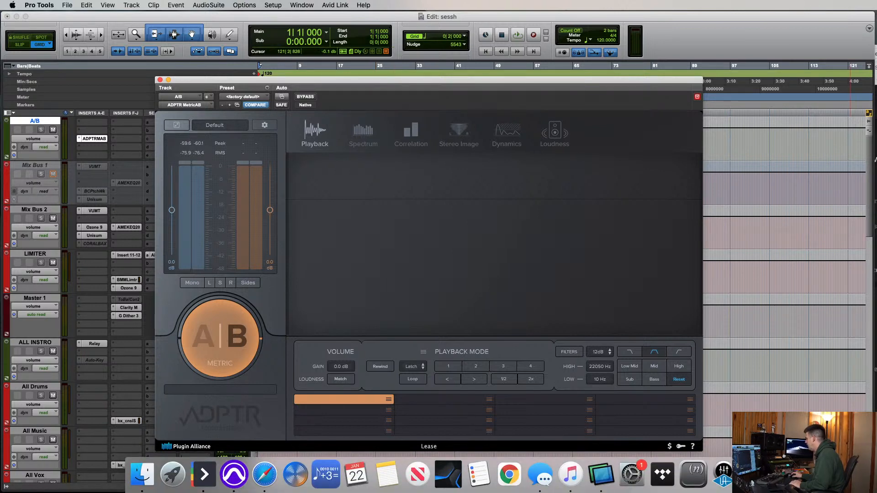
left_click(850, 475)
left_click(710, 51)
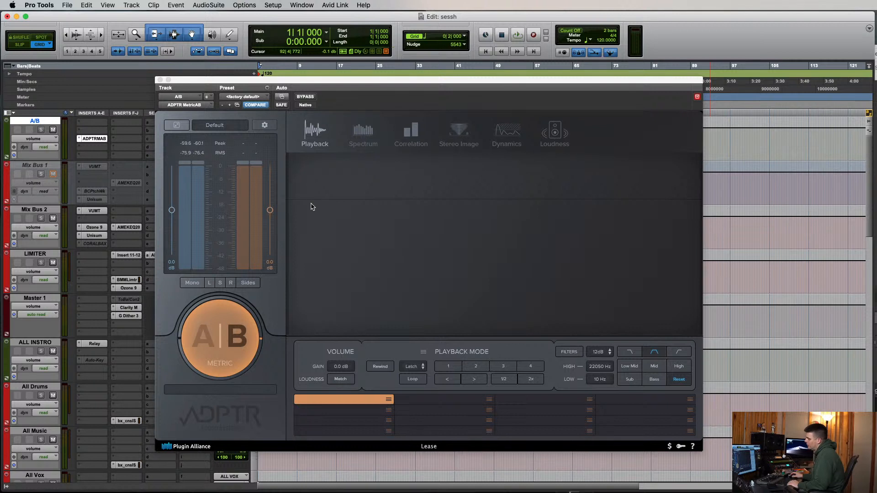
left_click_drag(307, 82, 356, 80)
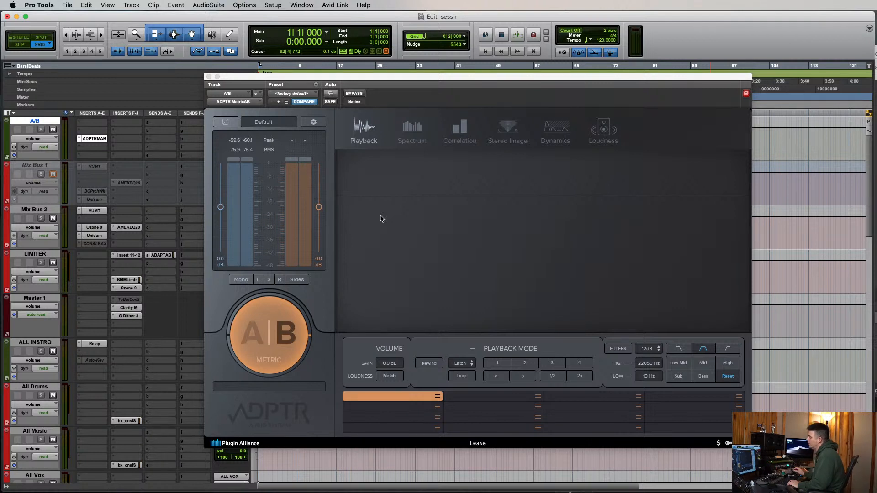
mouse_move(235, 84)
left_mouse_down()
mouse_move(242, 92)
mouse_move(235, 87)
left_mouse_up()
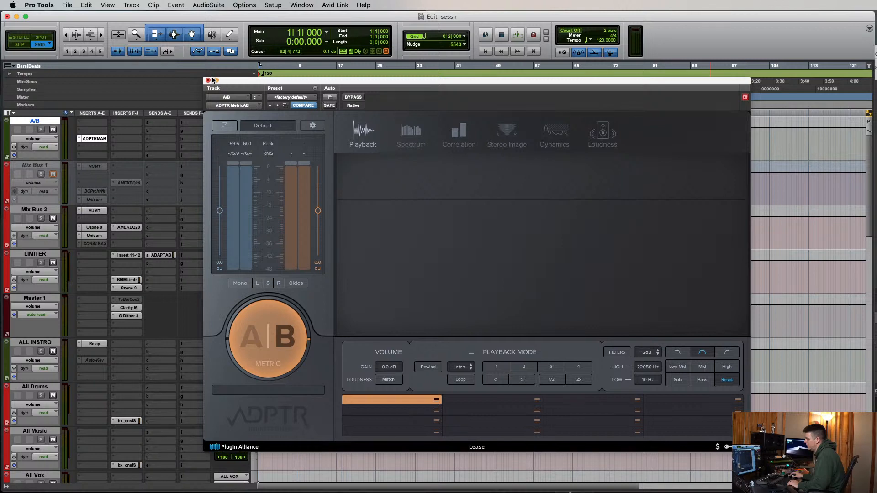
left_click(209, 80)
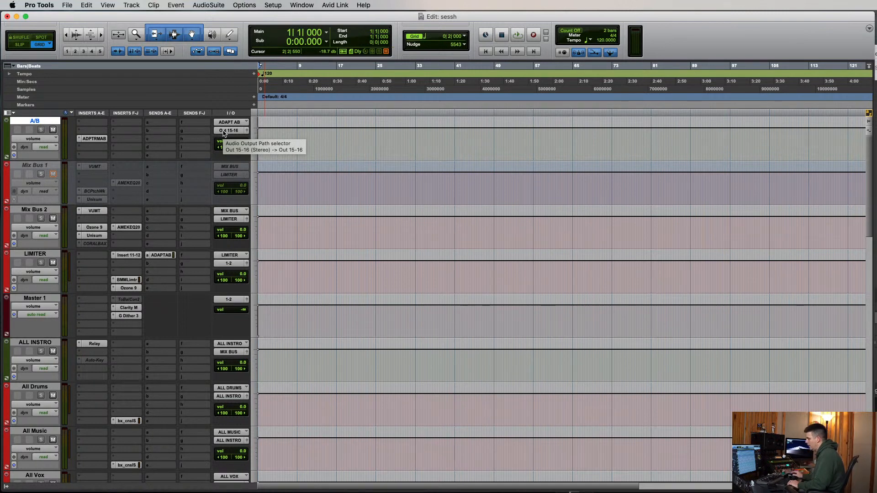
Step: Select the Mix Bus 1 and Mix Bus 2 tracks in turn to compare their insert chains, ending on Mix Bus 1
left_click(38, 165)
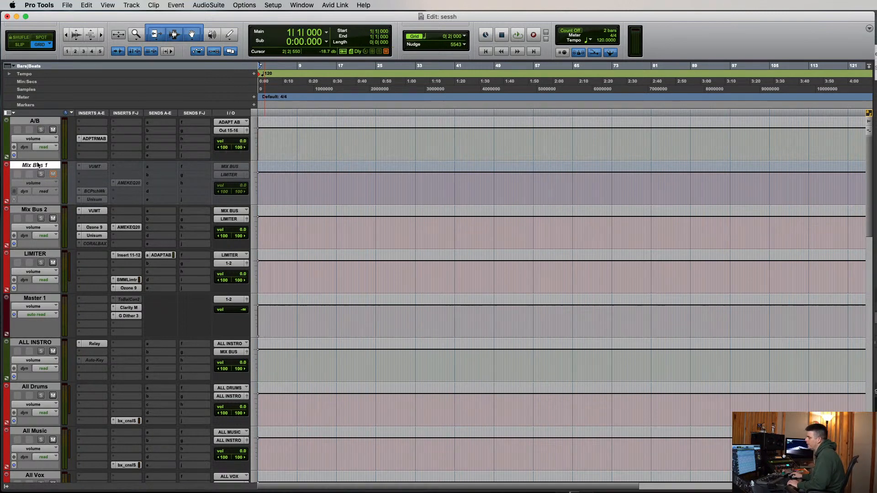
left_click(41, 211)
scroll(106, 224, "down", 1)
scroll(109, 206, "up", 1)
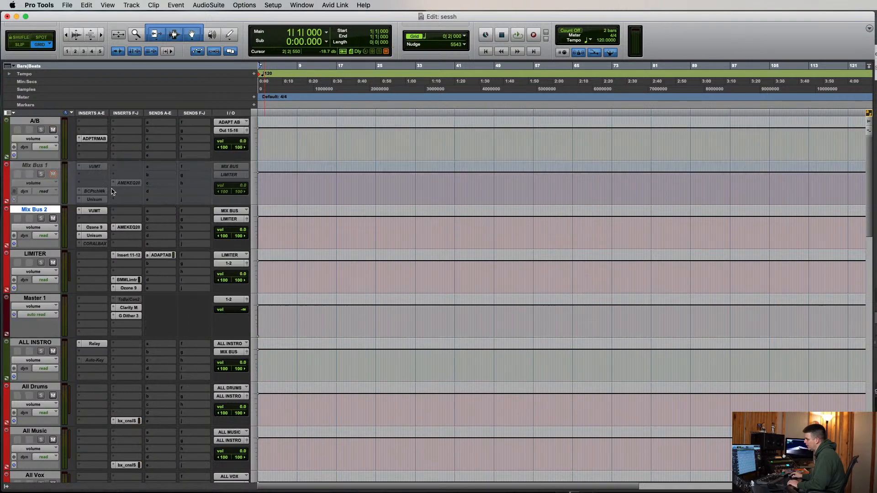
left_click(40, 166)
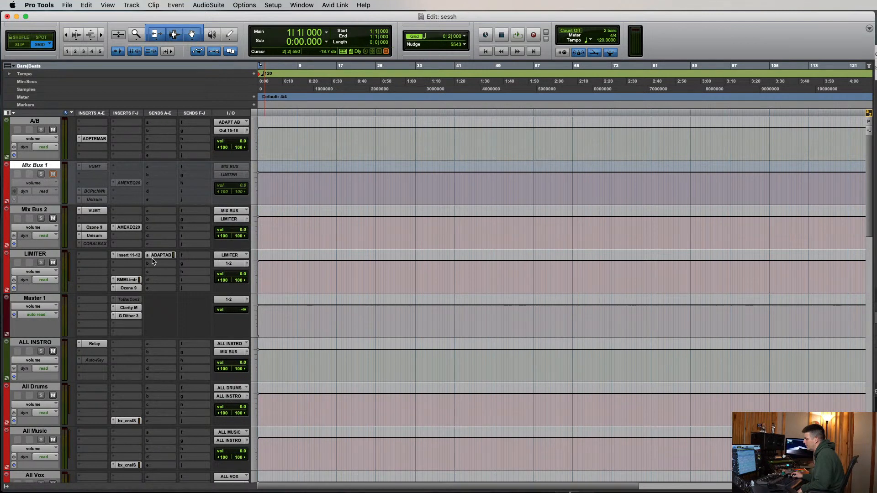
Step: Inspect the Insert 11-12 hardware insert and the BM MLimiter plug-in on the LIMITER track, closing each window
left_click(131, 257)
left_click(131, 257)
left_click(131, 256)
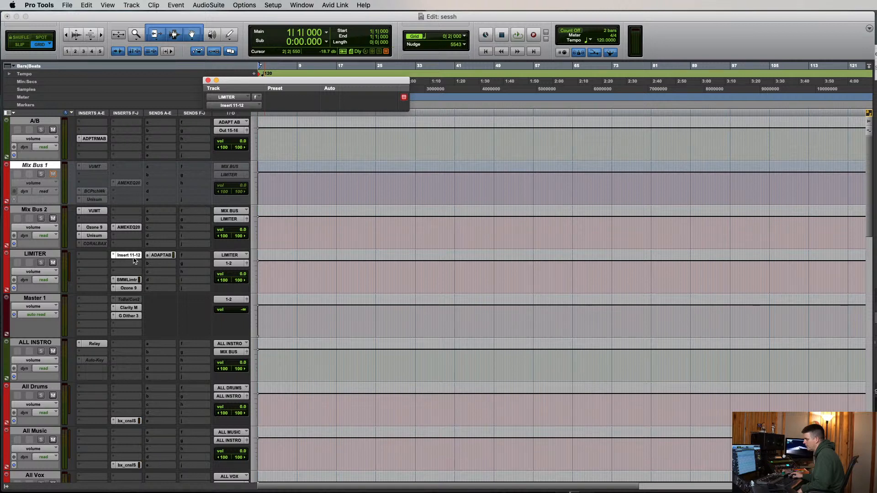
left_click(133, 256)
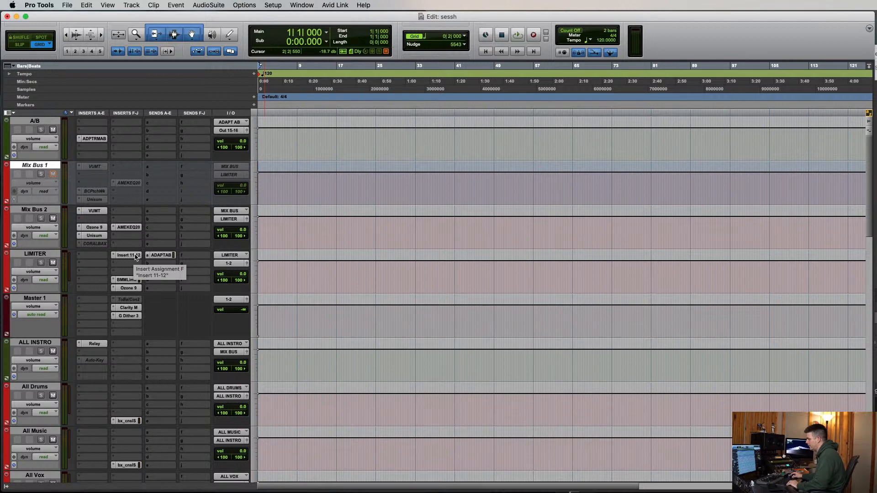
left_click(129, 280)
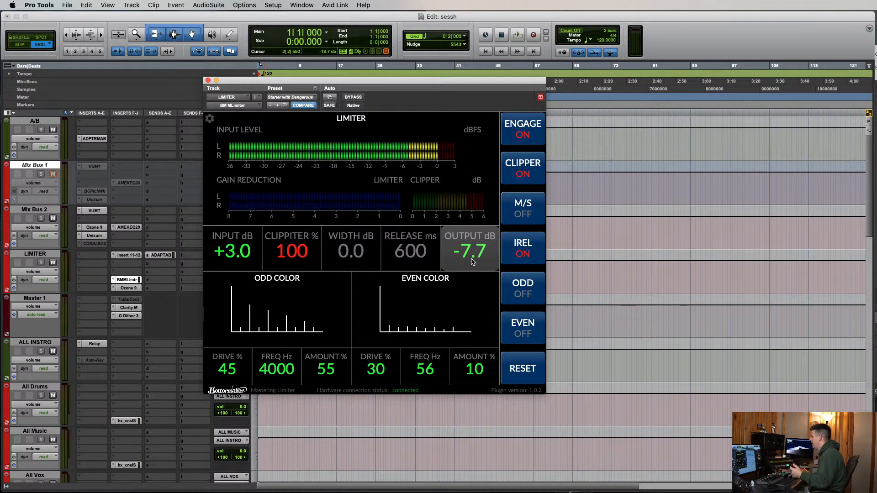
left_click(208, 81)
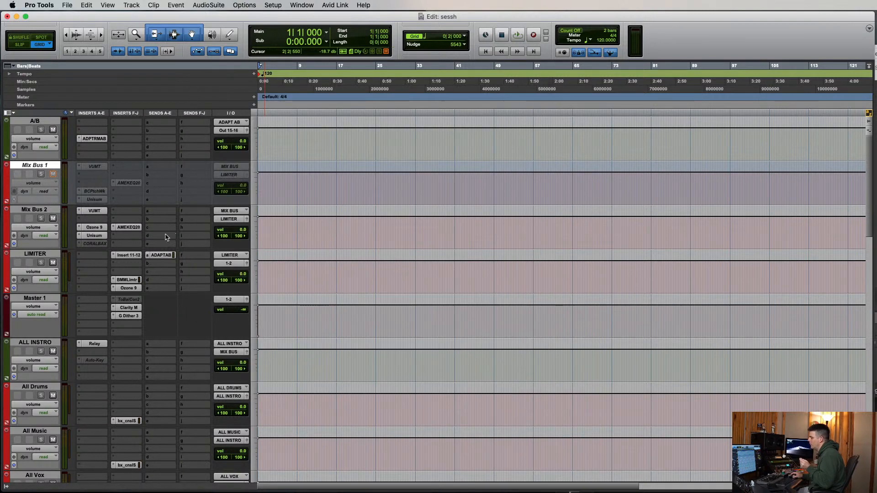
Step: Try the Transient style against Modern for IRC IV in the LIMITER track's Ozone 9 Maximizer, return to Modern and close the plug-in
left_click(129, 288)
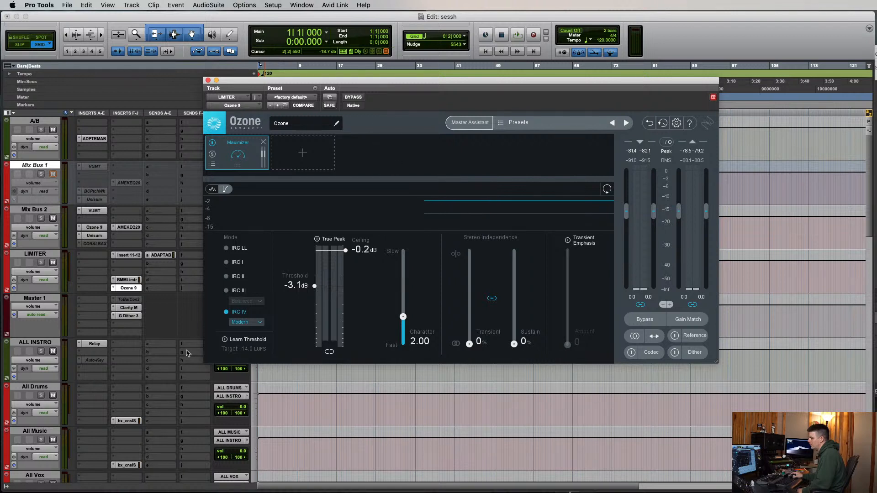
left_click(255, 322)
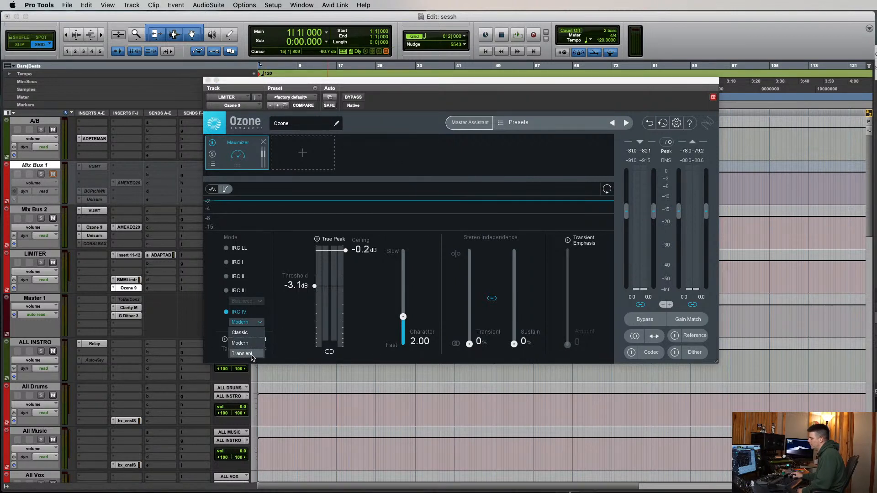
left_click(251, 355)
left_click(243, 323)
left_click(249, 341)
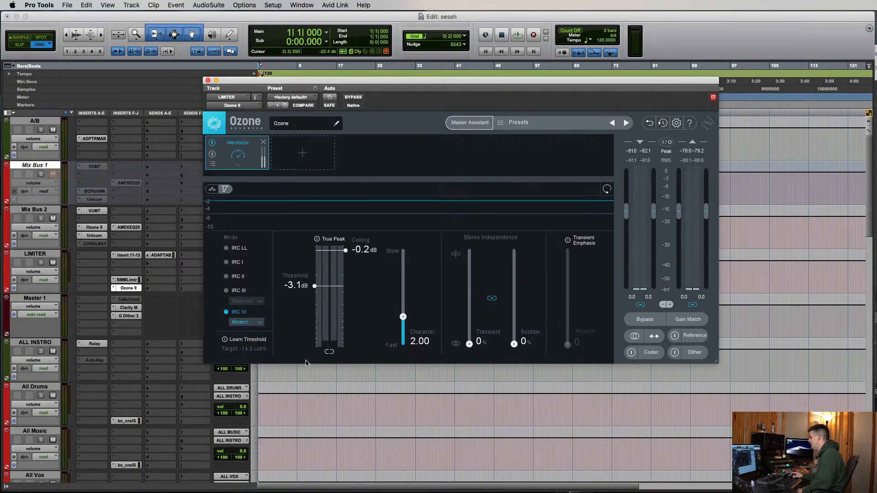
left_click(262, 323)
left_click(254, 354)
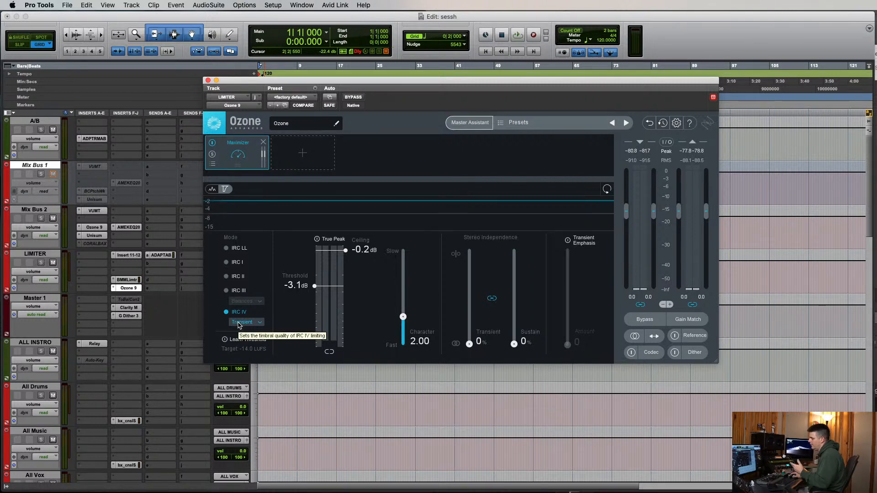
left_click(238, 324)
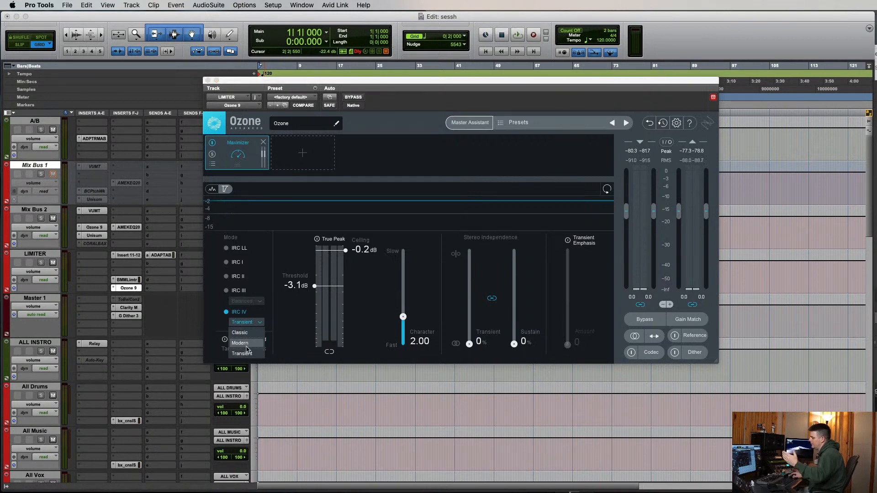
left_click(242, 343)
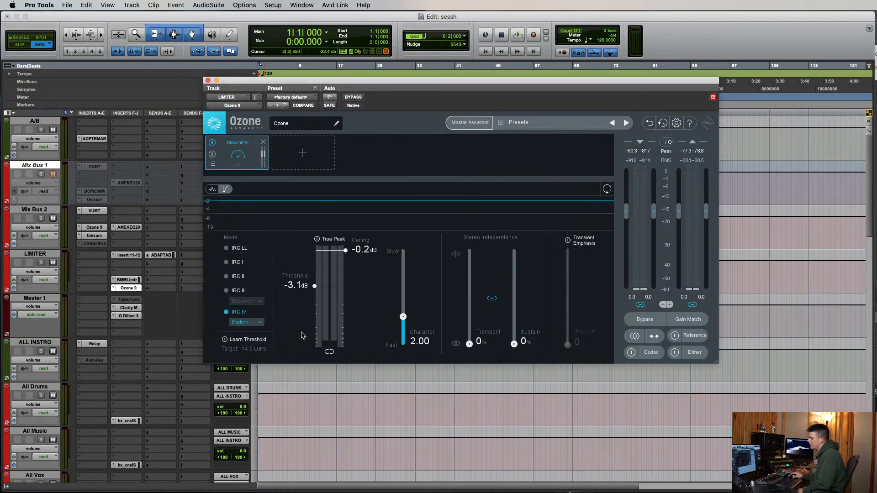
left_click(208, 81)
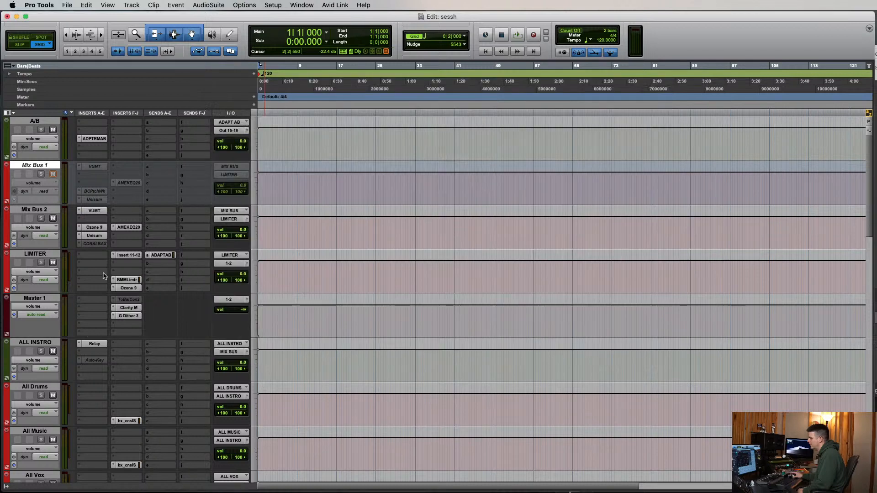
scroll(136, 300, "down", 2)
scroll(136, 301, "up", 2)
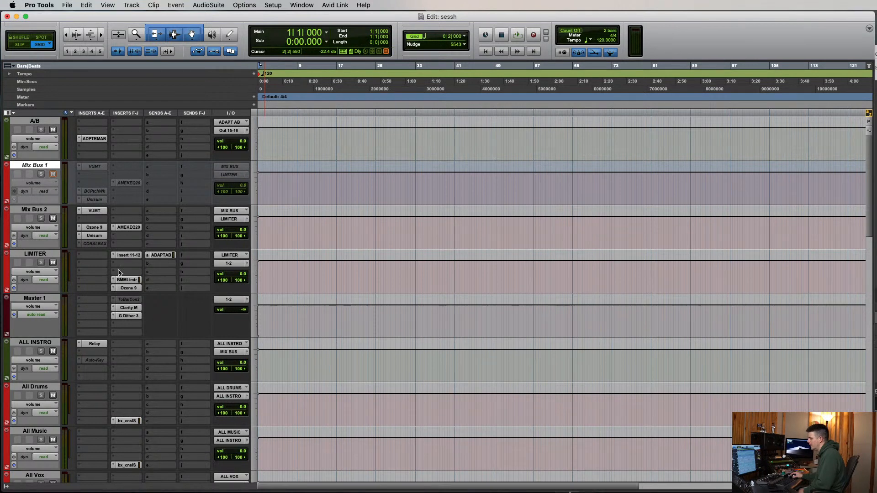
Step: Inspect the Clarity M loudness meter and Good Dither 3 plug-ins on the Master 1 track, closing each window
left_click(128, 308)
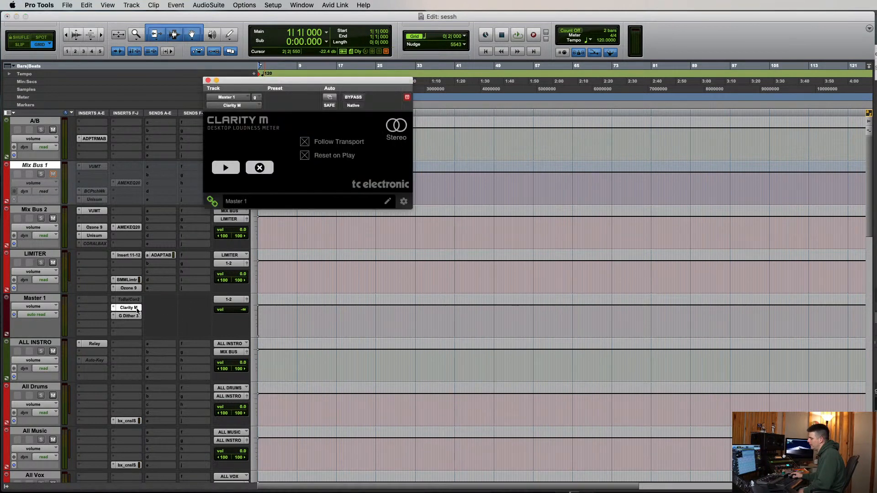
left_click(136, 309)
left_click(135, 316)
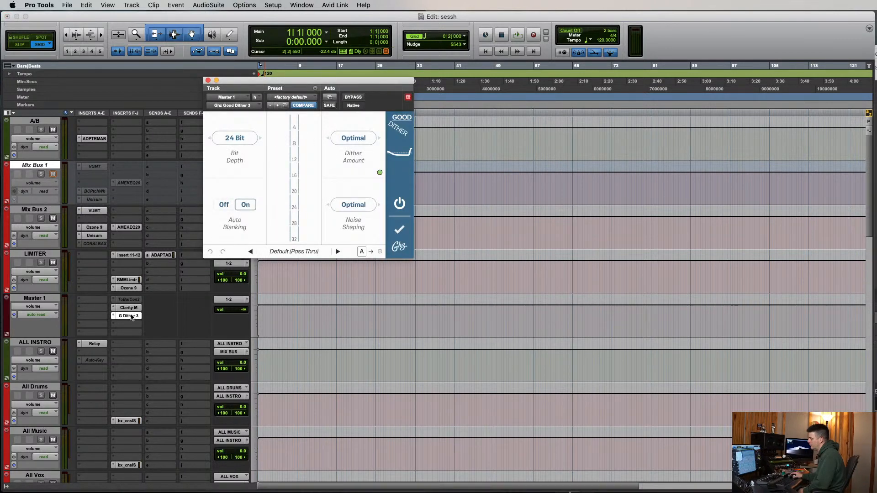
left_click(132, 316)
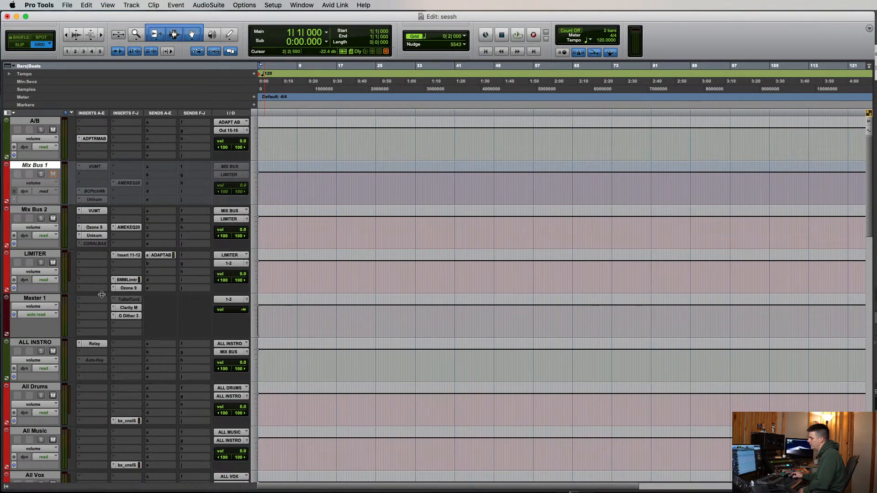
Step: Survey the submix tracks below Master 1, then select Main Music and inspect its StudioRack plug-in, closing the window
scroll(178, 331, "down", 6)
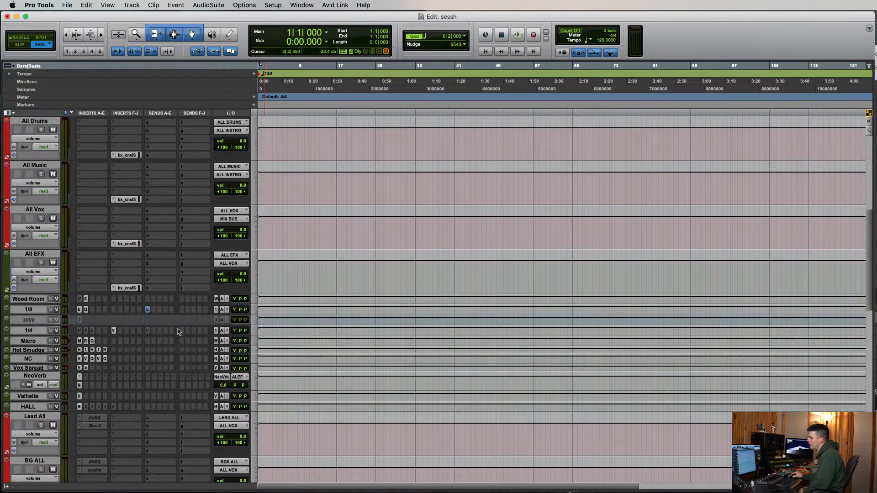
scroll(178, 332, "up", 3)
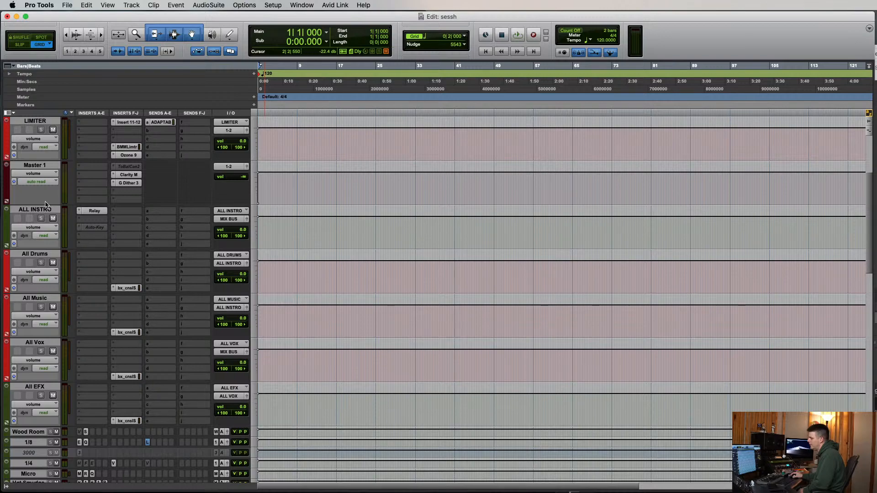
scroll(176, 370, "down", 10)
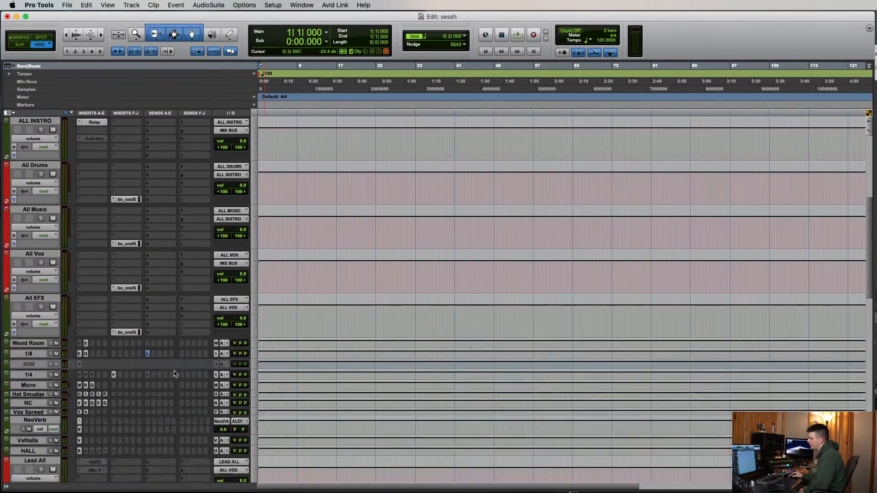
scroll(174, 371, "up", 5)
scroll(174, 365, "down", 5)
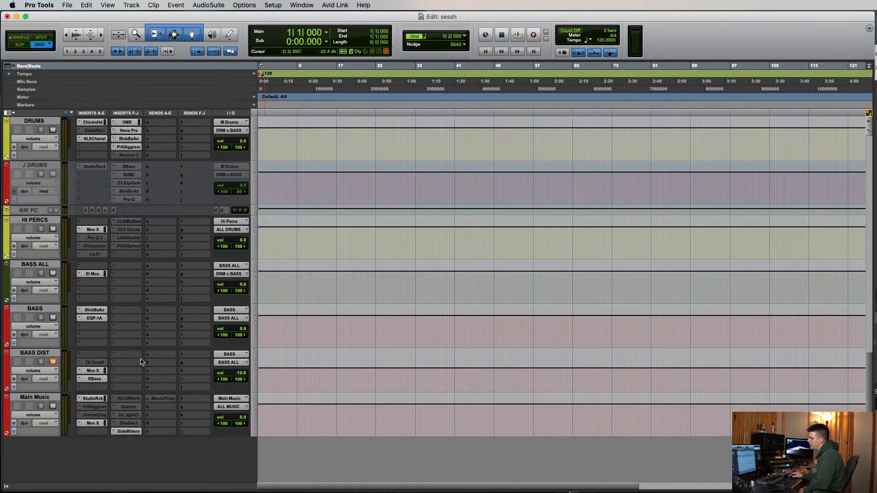
left_click(48, 397)
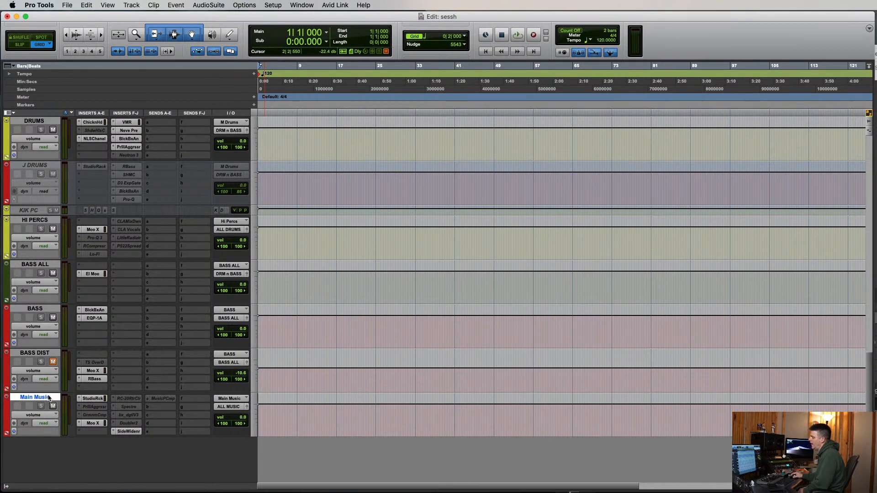
left_click(99, 399)
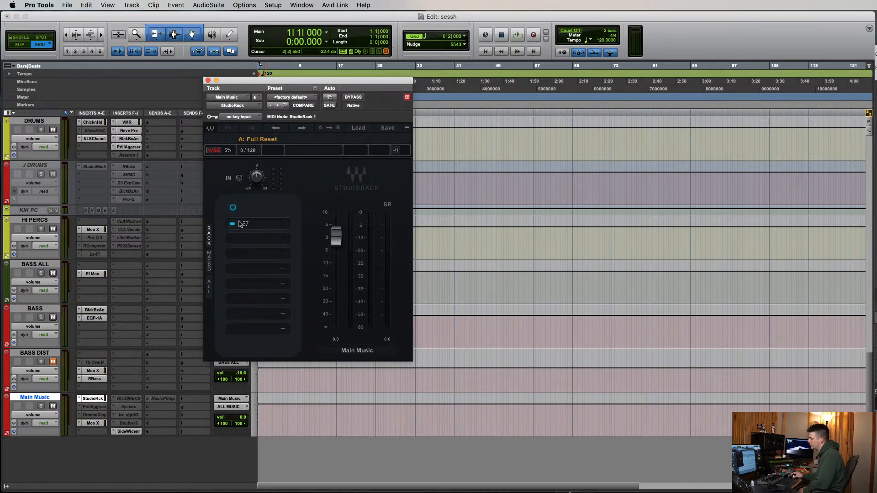
left_click(87, 398)
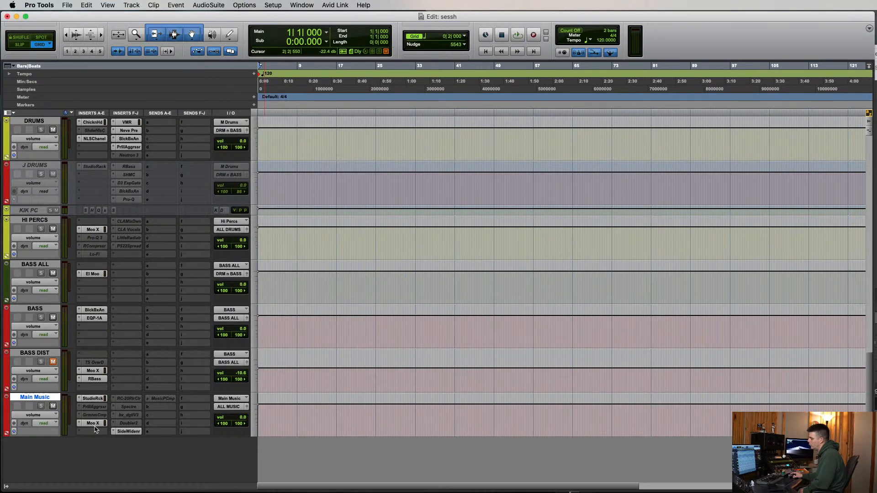
Step: Inspect the McDSP Moo X and SideWidenr plug-ins on the Main Music track, closing each window
left_click(93, 423)
left_click(91, 424)
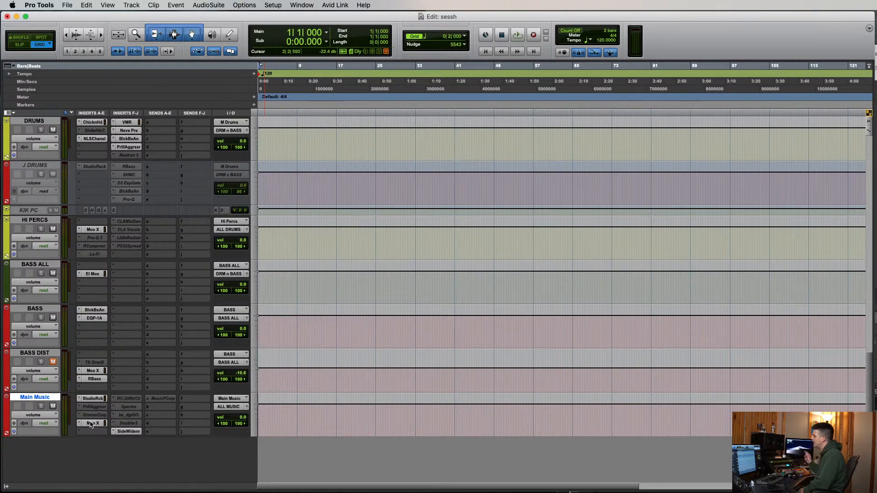
left_click(91, 423)
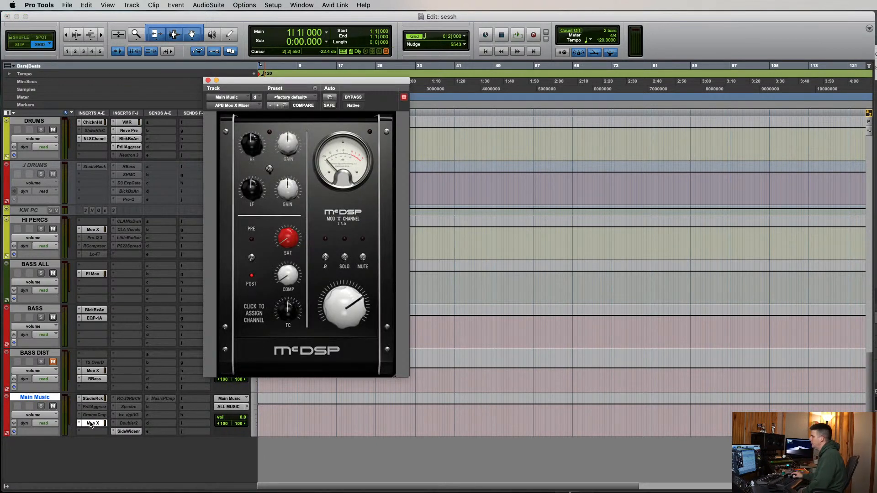
left_click(92, 423)
left_click(130, 432)
left_click(130, 432)
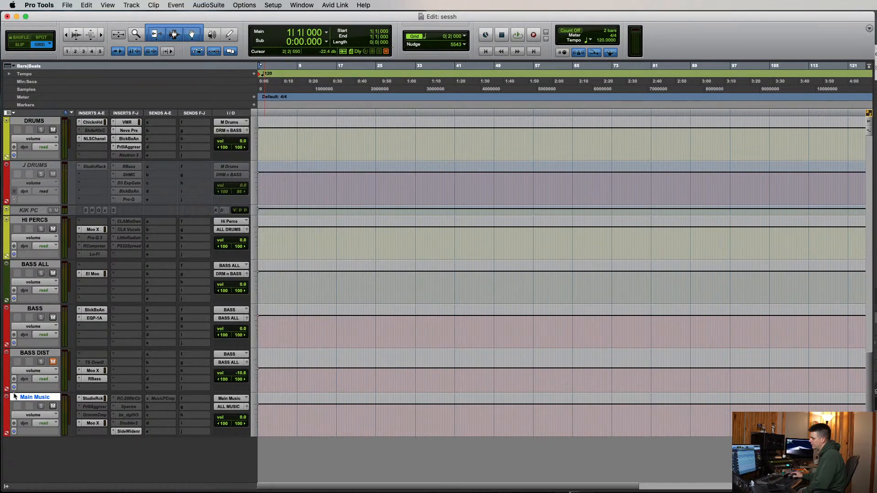
Step: Review the BASS track's BlckBxAn and UAD Pultec EQP-1A inserts, leaving no plug-in window open
left_click(96, 310)
left_click(95, 319)
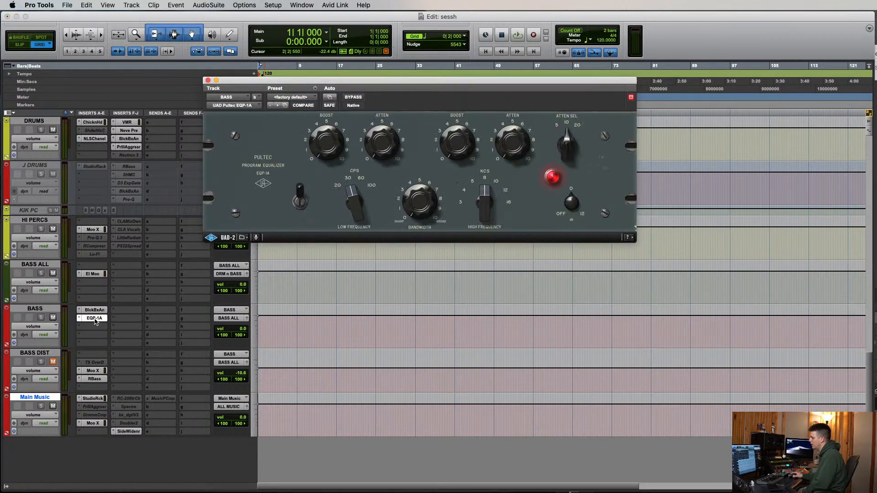
left_click(95, 319)
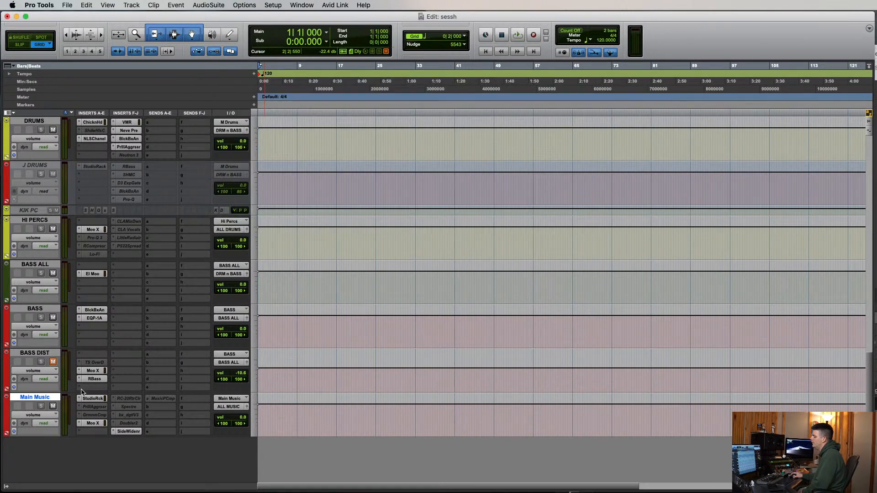
Step: Select the BASS DIST track and inspect its Moo X and RBass plug-ins, closing the plug-in window when done
left_click(41, 355)
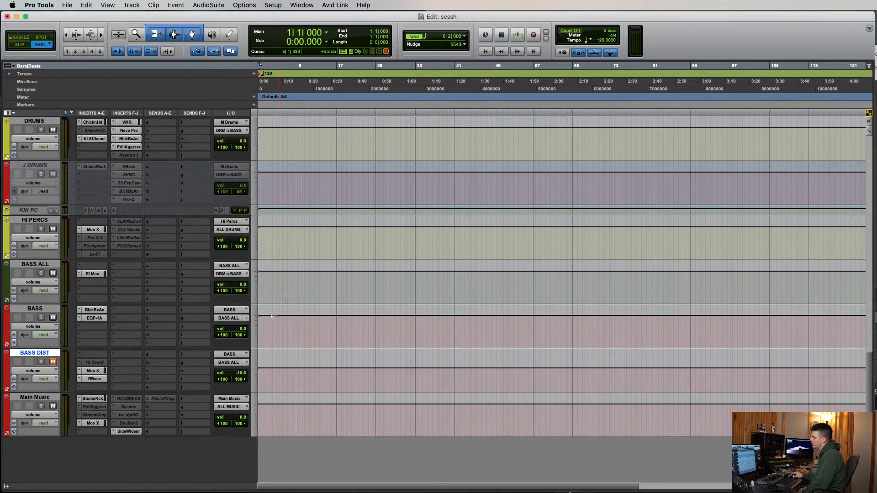
left_click(93, 371)
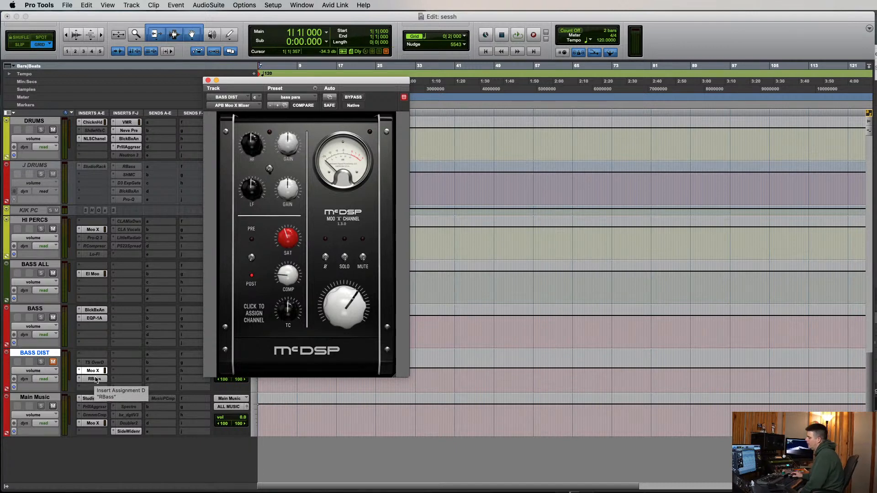
left_click(94, 379)
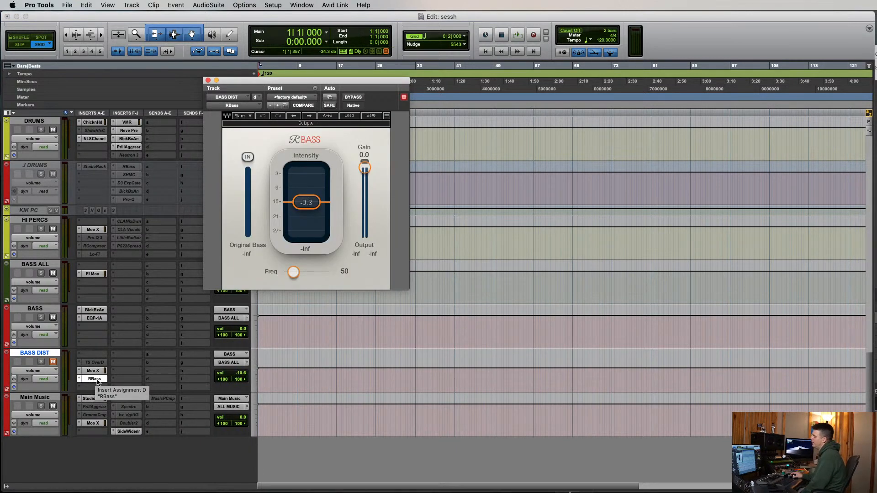
left_click(95, 379)
left_click(53, 361)
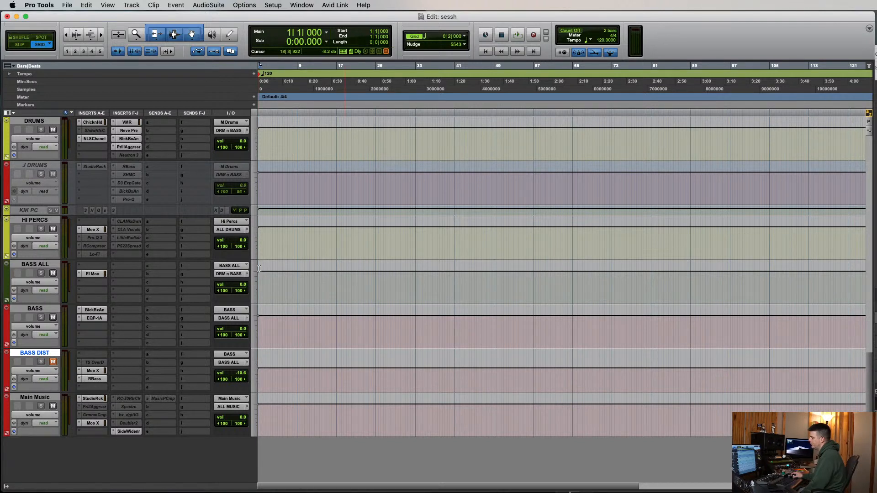
Step: Select the BASS ALL track and inspect its El Moo tube limiter, closing the plug-in window when done
left_click(24, 265)
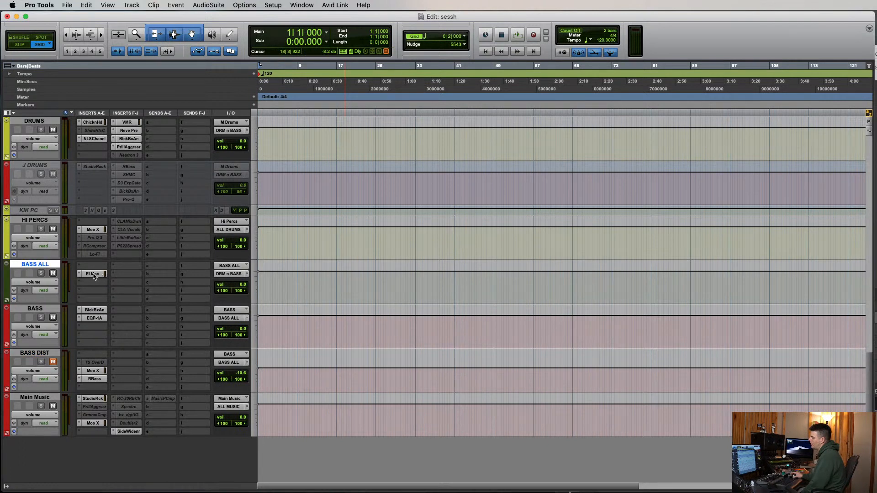
left_click(92, 274)
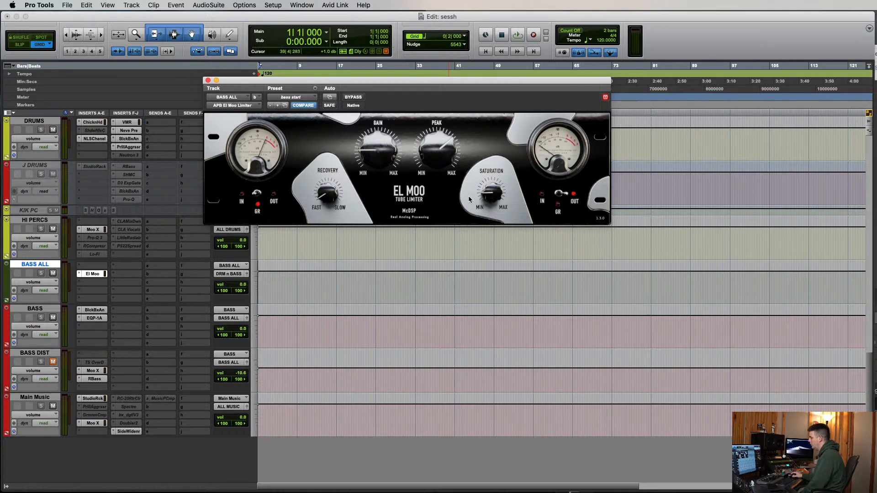
left_click(92, 274)
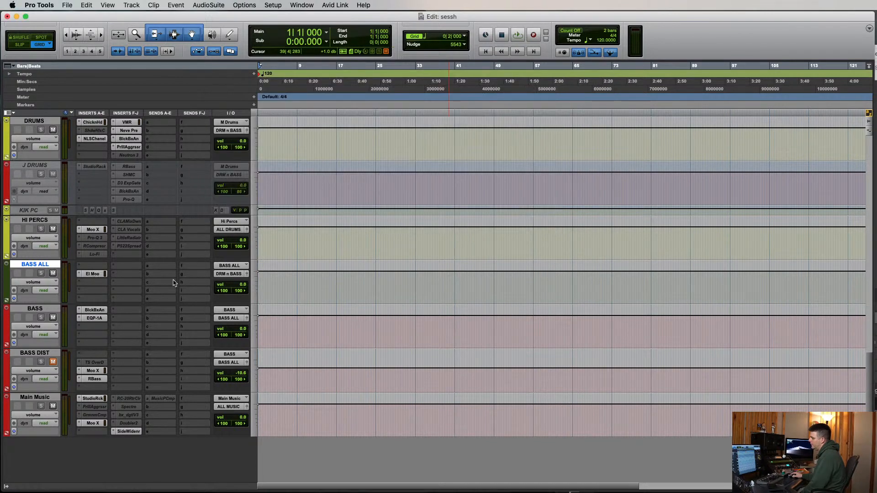
Step: Select the HI PERCS track and inspect its Moo X plug-in, closing the window when done
scroll(172, 282, "up", 2)
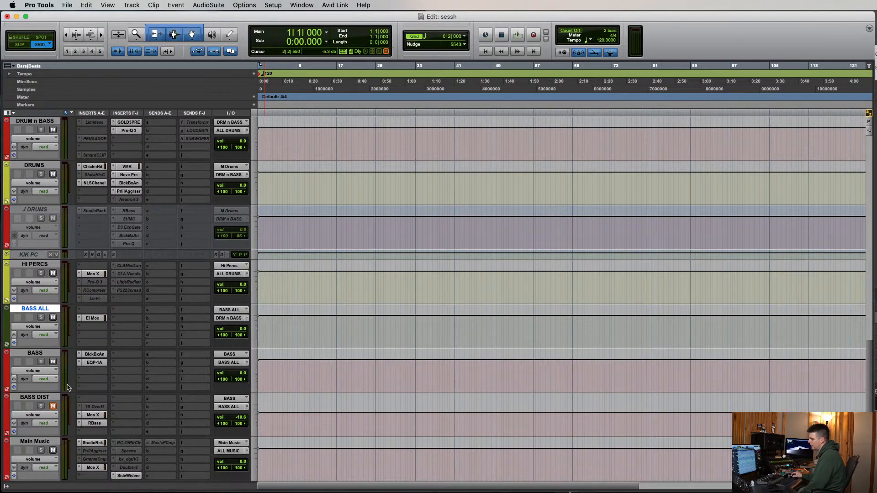
left_click(42, 267)
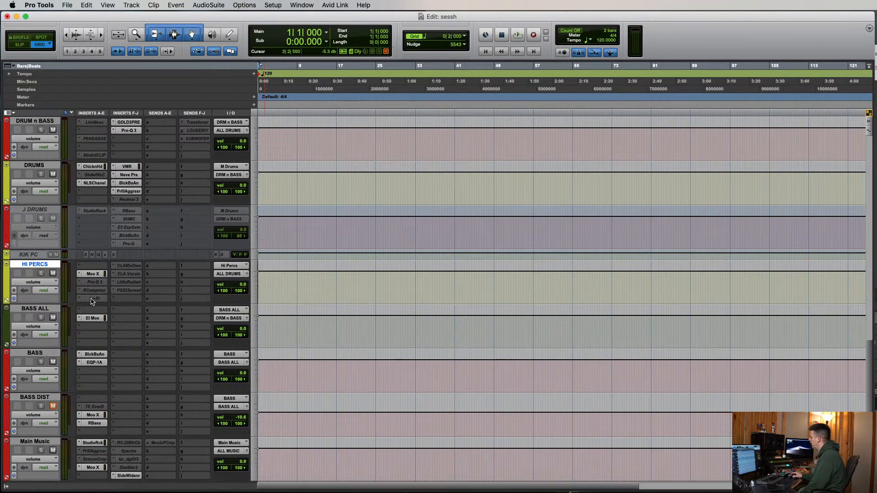
left_click(93, 275)
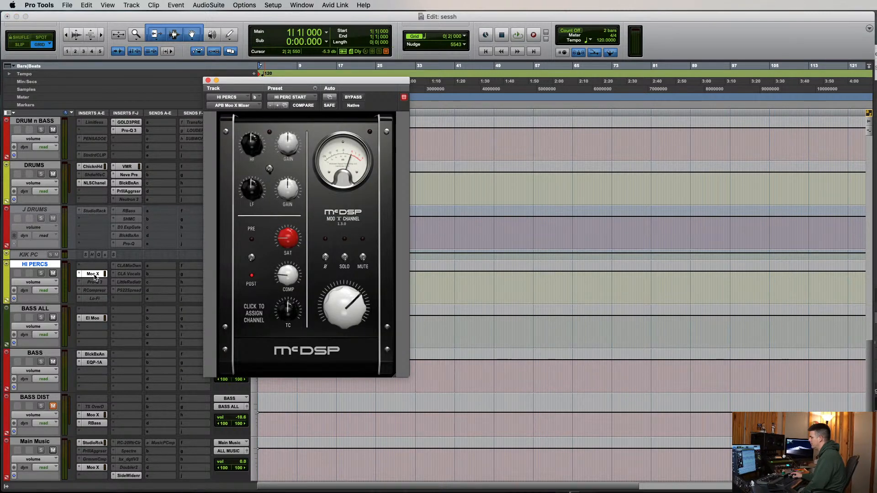
left_click(94, 275)
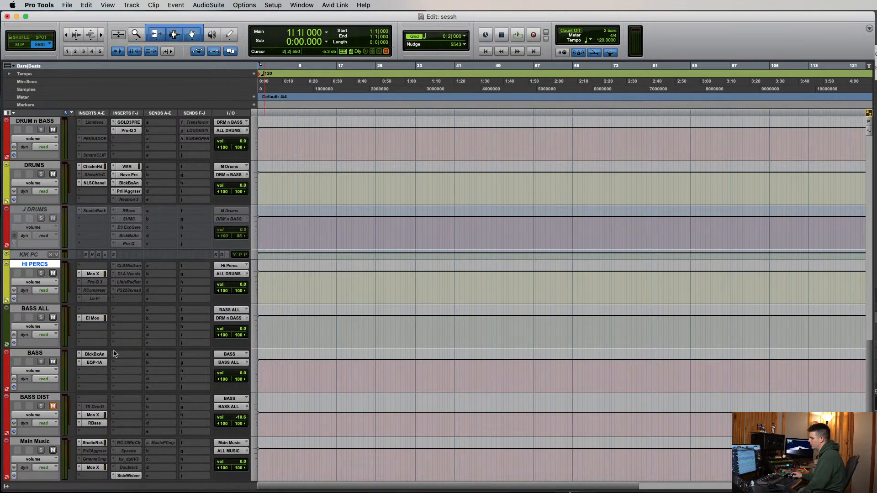
Step: Select the J DRUMS, DRUMS and KIK PC tracks in turn to compare their insert chains and routing, ending on KIK PC
scroll(123, 389, "up", 2)
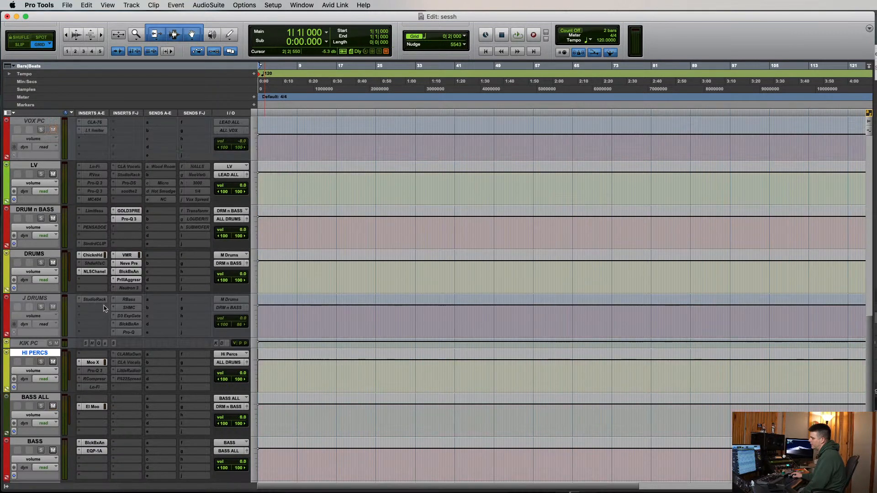
left_click(41, 300)
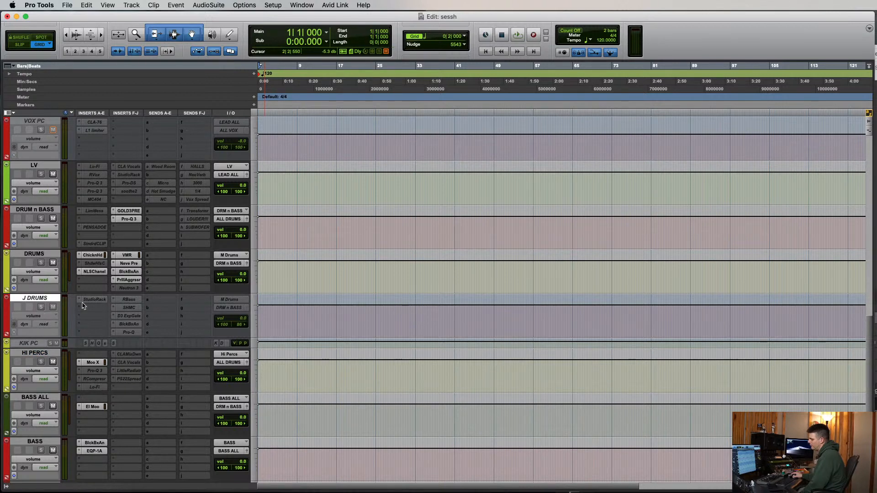
scroll(32, 318, "up", 1)
scroll(38, 342, "down", 1)
left_click(38, 254)
left_click(38, 298)
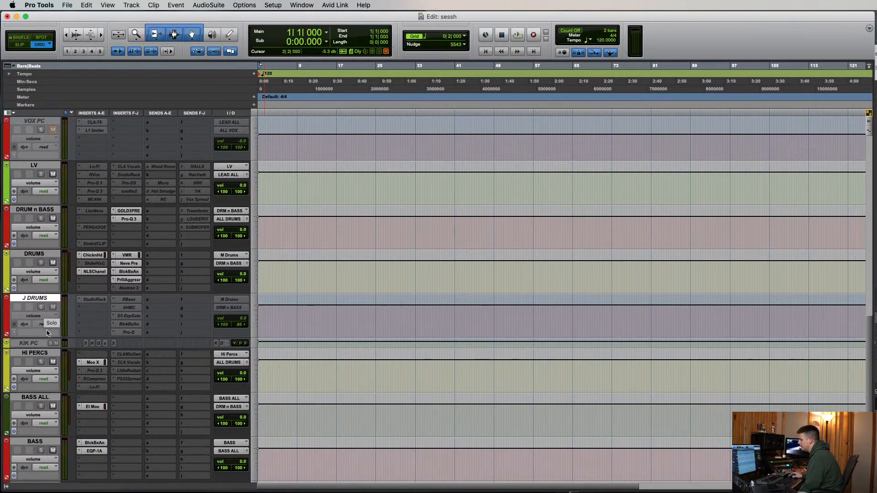
left_click(27, 343)
left_click(33, 299)
left_click(29, 344)
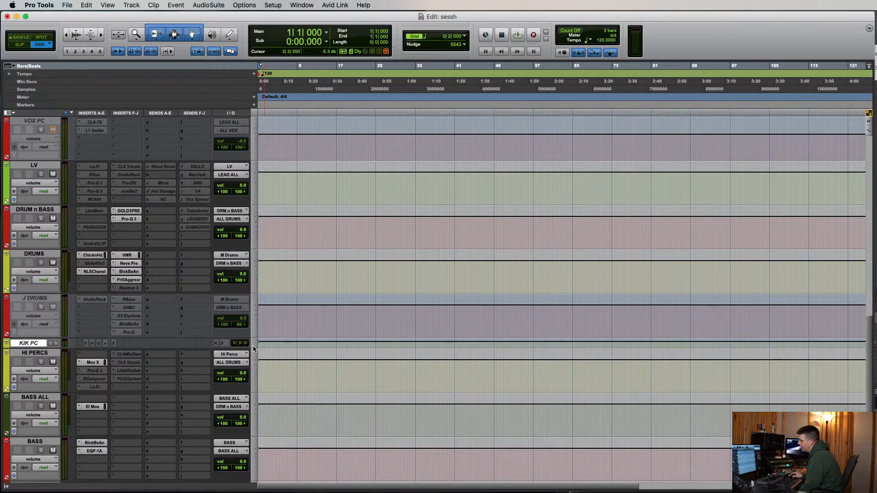
Step: Select the DRUMS track and inspect its ChickenHead compressor and Virtual Mix Rack plug-ins, closing each window
left_click(39, 256)
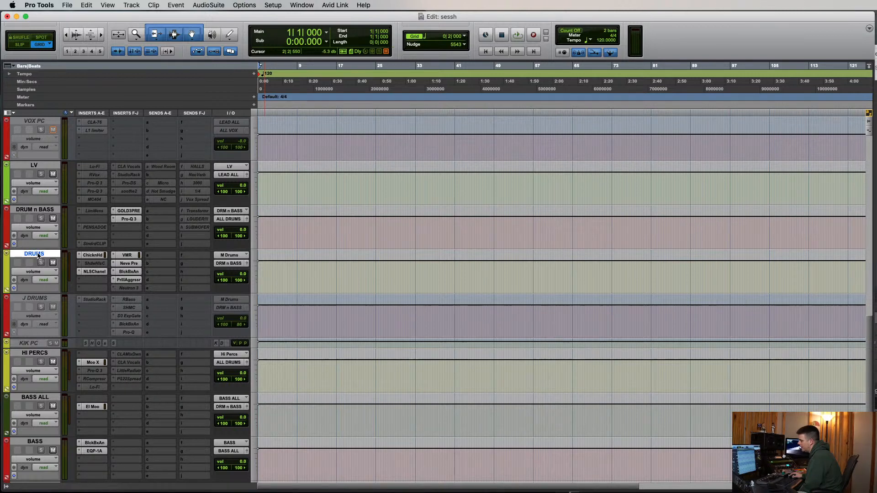
left_click(93, 255)
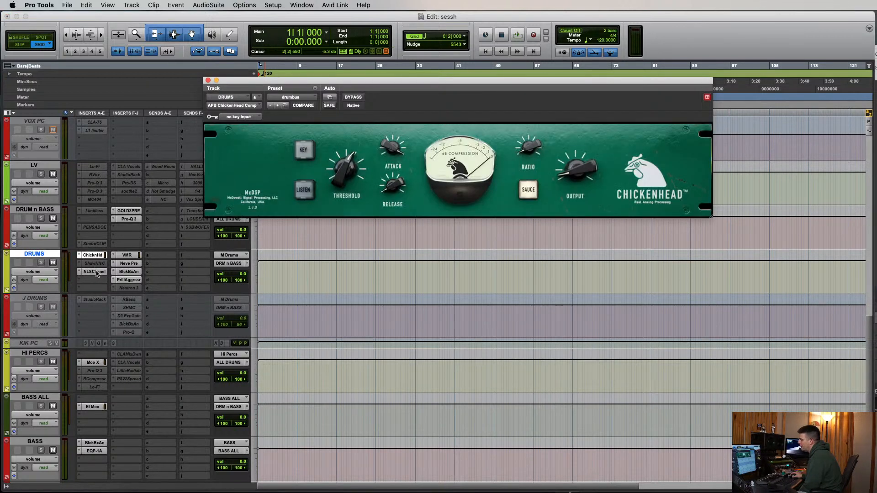
left_click(99, 256)
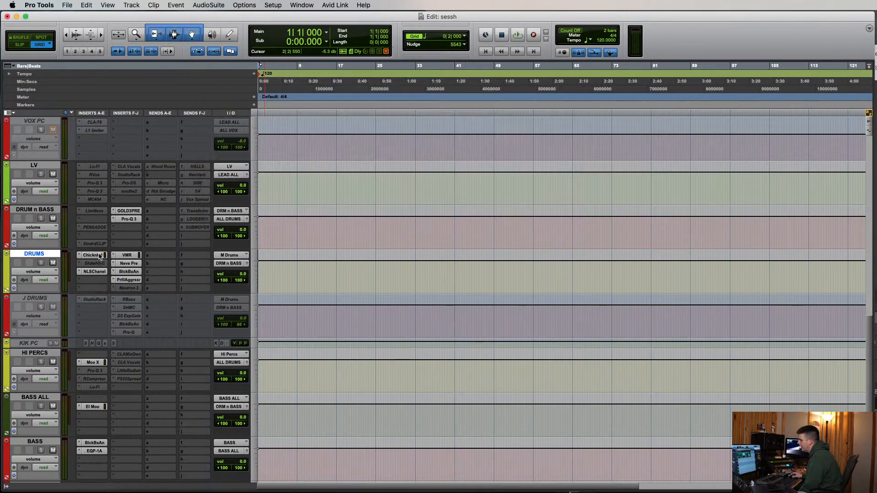
left_click(127, 256)
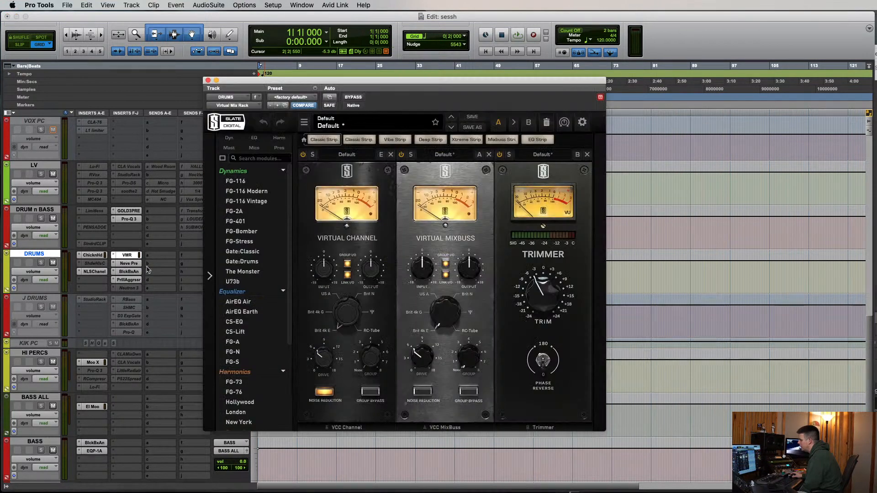
left_click(130, 255)
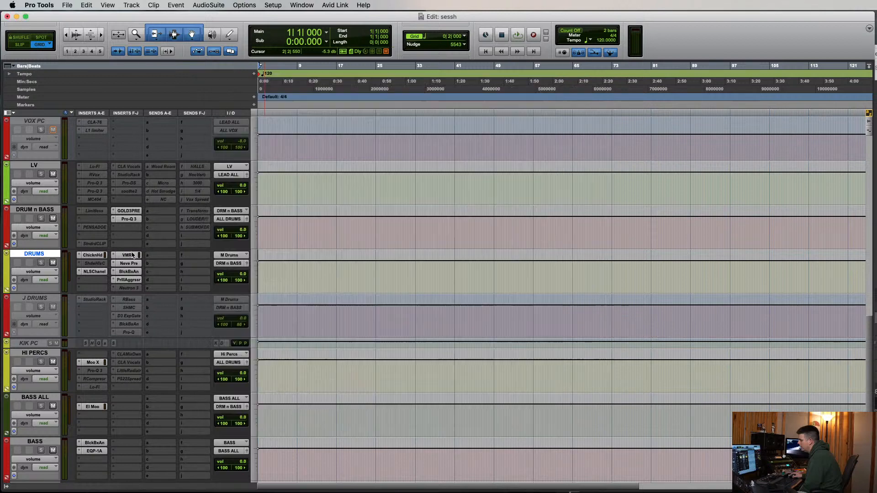
Step: Inspect the DRUMS track's BlckBxAn and Parallel Aggressor plug-ins, turn on Parallel Aggressor's Hi-Cut heat style, and close the plug-in window
left_click(134, 271)
left_click(135, 273)
left_click(129, 280)
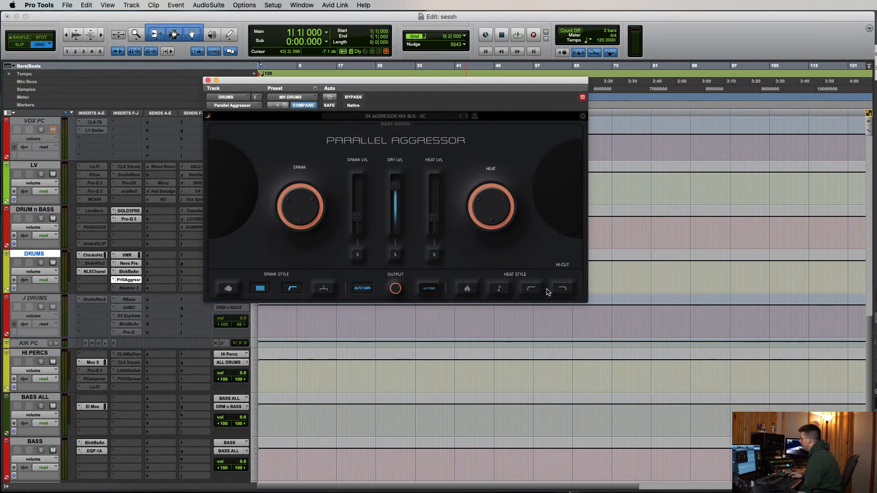
left_click(563, 292)
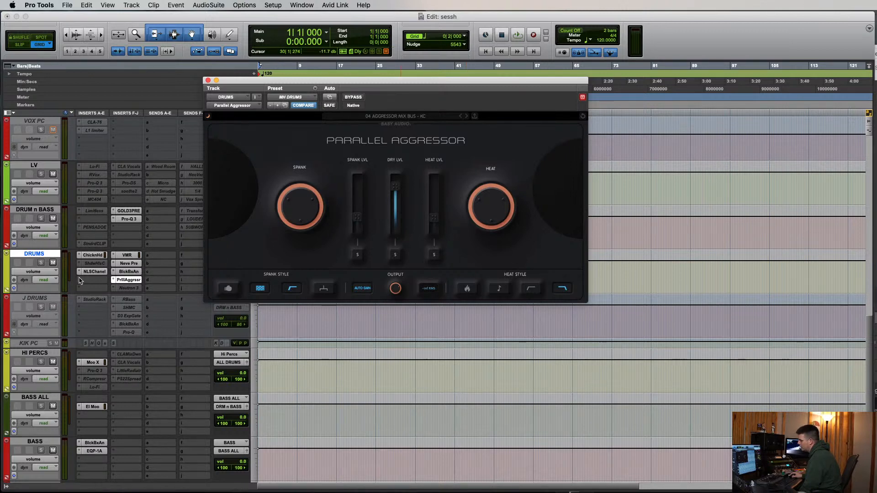
left_click(127, 280)
Step: Select the DRUM n BASS track and inspect its GOLD3PRE plug-in, closing the window when done
scroll(151, 331, "up", 1)
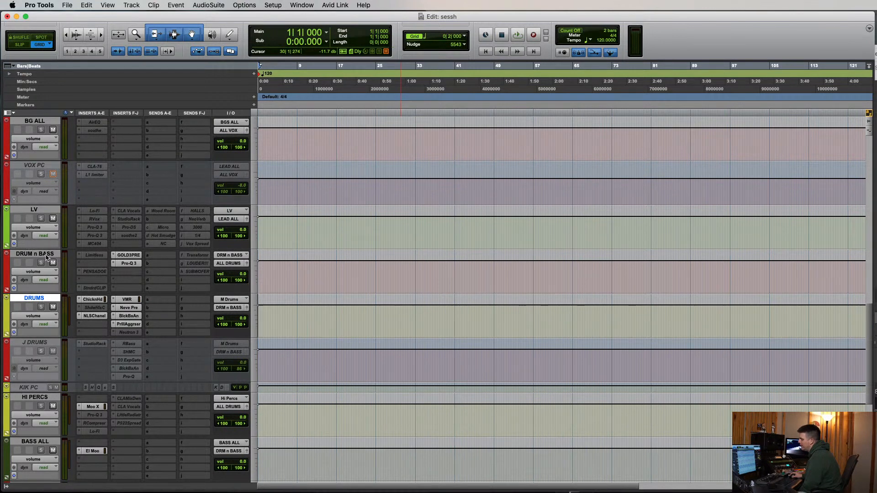
left_click(46, 256)
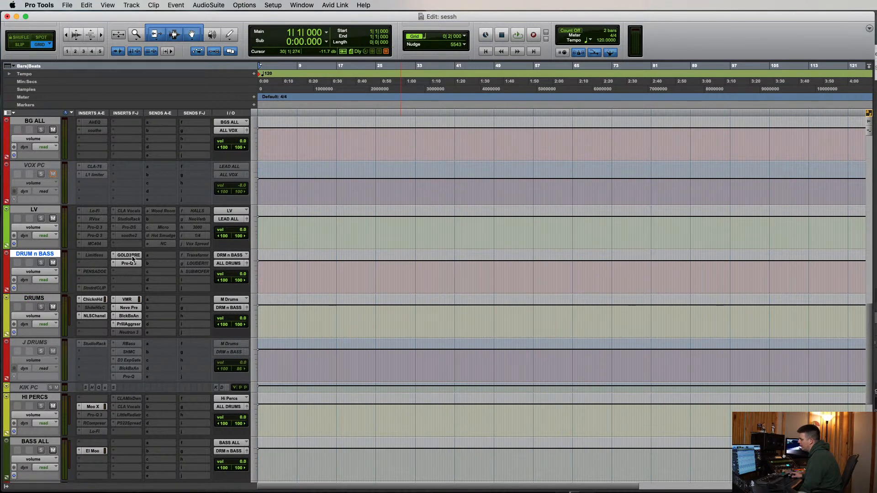
left_click(131, 258)
left_click(130, 257)
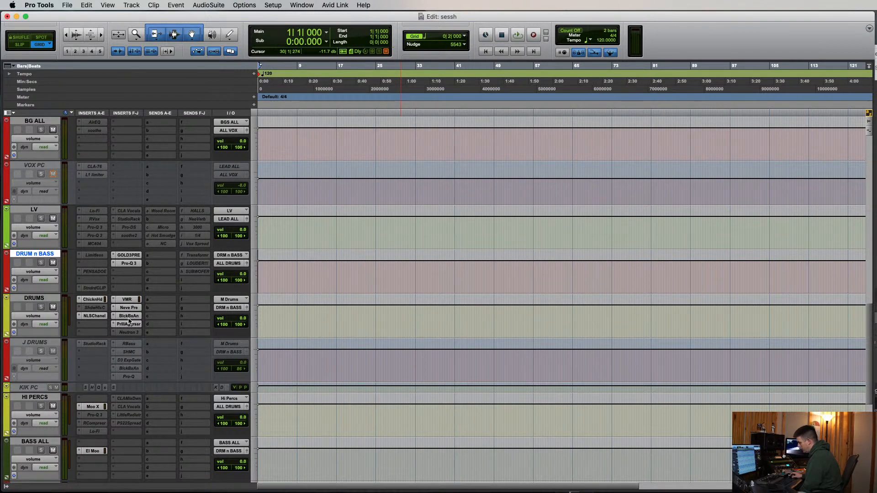
Step: Select the LV track and move its Pro-Q 3 from insert slot C to slot B, replacing RVox
left_click(45, 211)
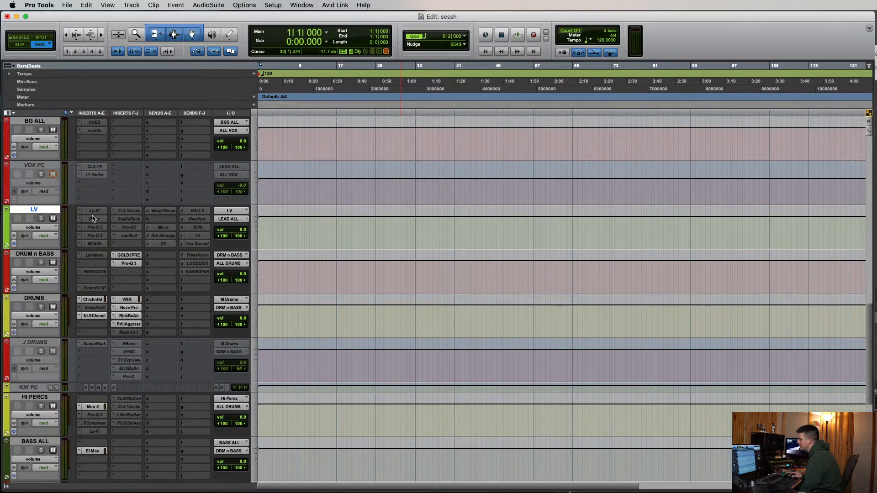
scroll(153, 231, "up", 3)
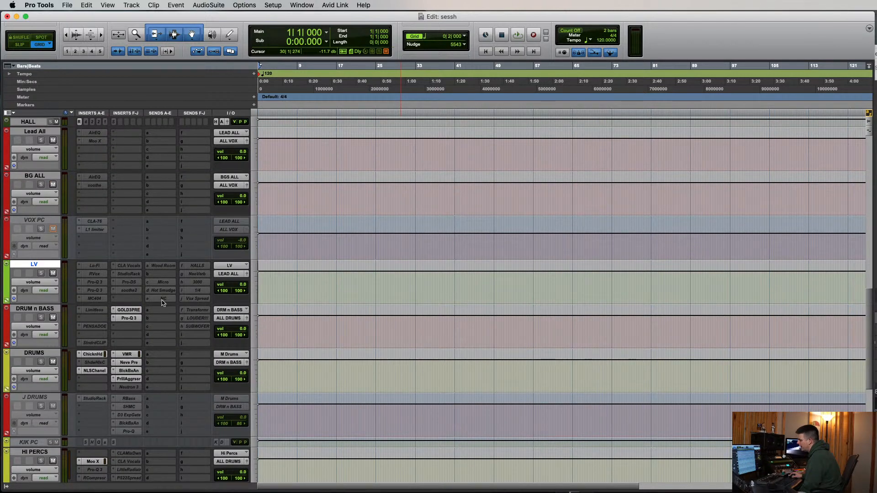
mouse_move(92, 292)
left_mouse_down()
mouse_move(92, 283)
mouse_move(234, 342)
mouse_move(95, 275)
left_mouse_up()
Step: Inspect the LV track's CLA Vocals and StudioRack inserts, closing each plug-in window
left_click(130, 267)
left_click(132, 268)
left_click(128, 274)
left_click(128, 275)
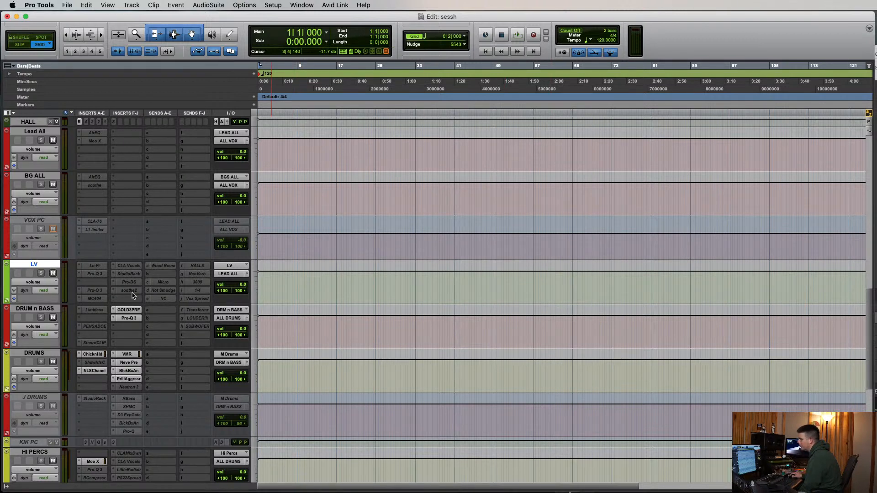
Step: Select the Lead All track and inspect its Moo X plug-in, closing the window when done
scroll(73, 270, "up", 3)
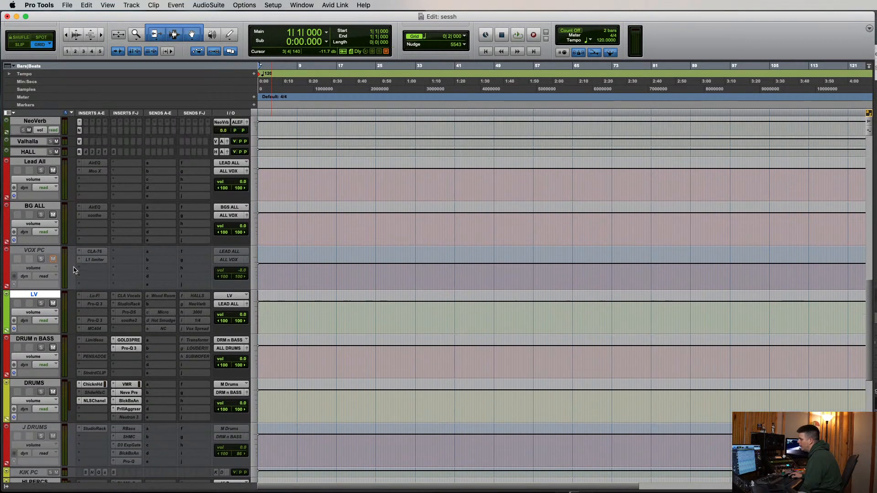
left_click(41, 162)
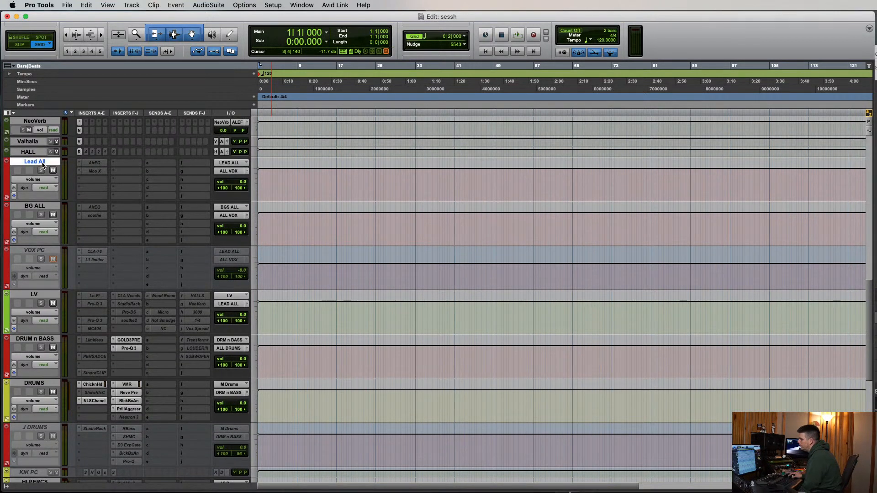
left_click(92, 171)
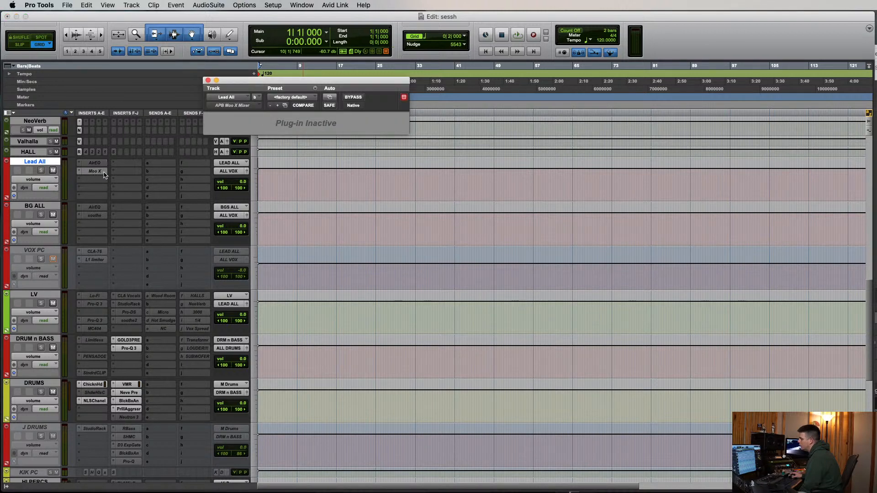
left_click(93, 171)
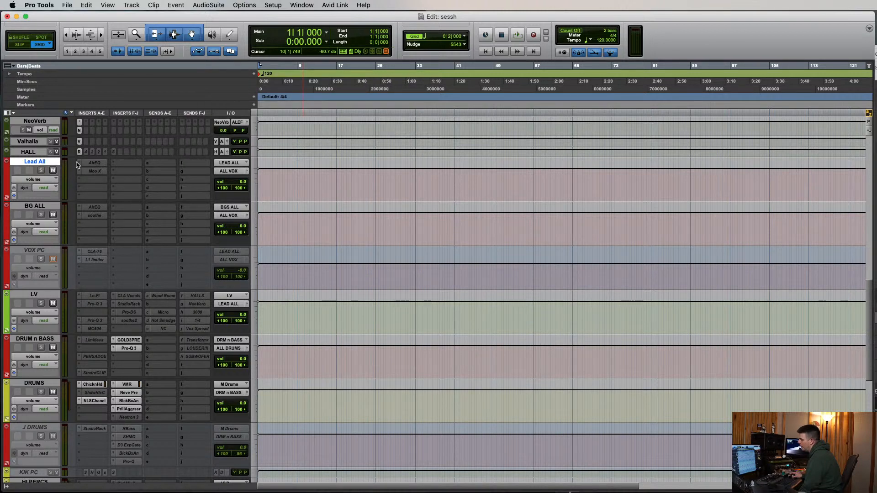
Step: Assign the hardware I/O Insert 5-6 (Stereo) to insert slot C of the Lead All track and close its window
left_click(98, 179)
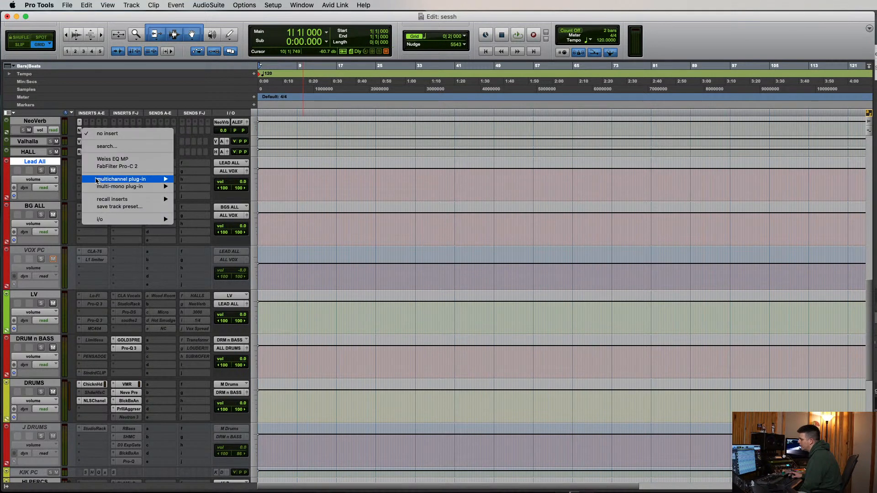
mouse_move(99, 221)
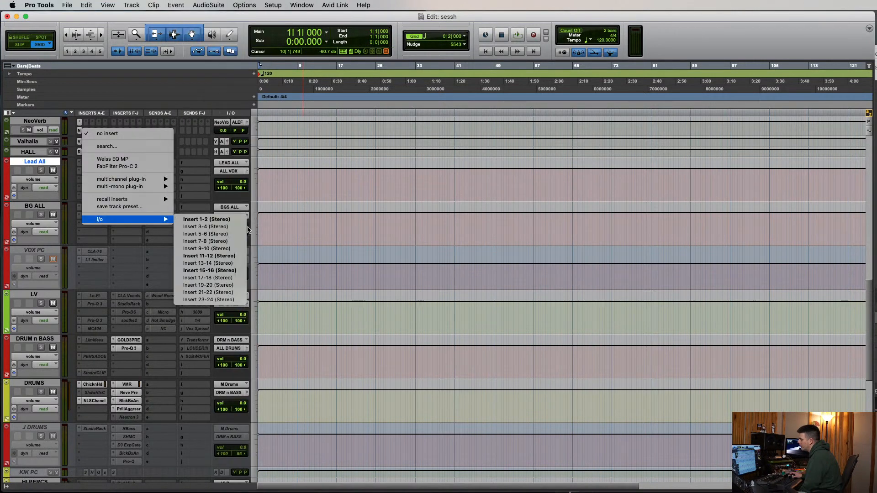
left_click(224, 234)
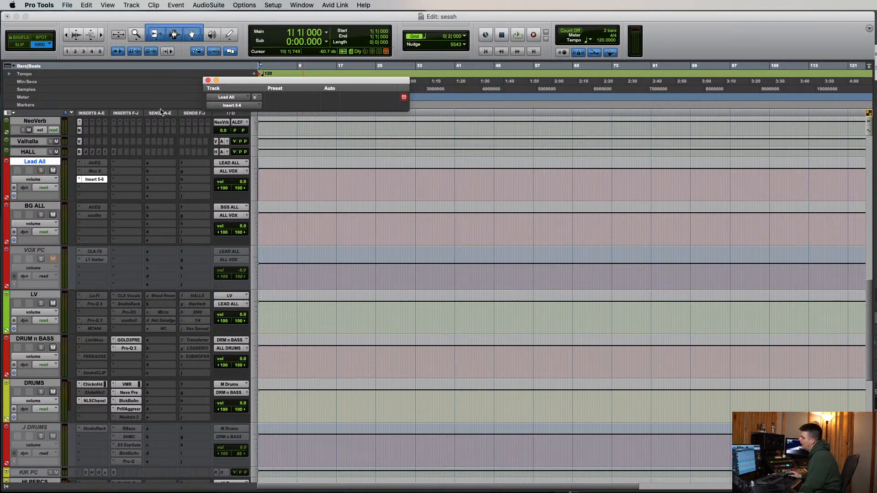
left_click(93, 179)
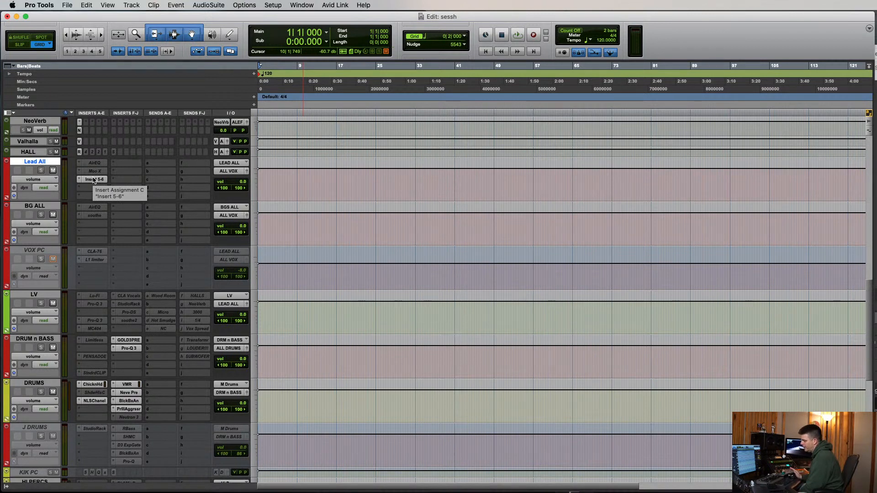
Step: Reopen the Lead All track's Insert 5-6 window twice to review the hardware insert, closing it each time
left_click(94, 180)
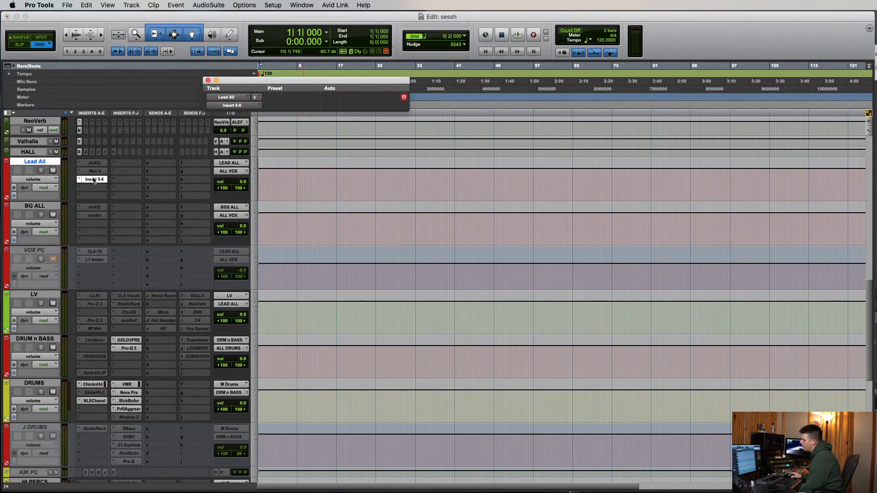
left_click(93, 180)
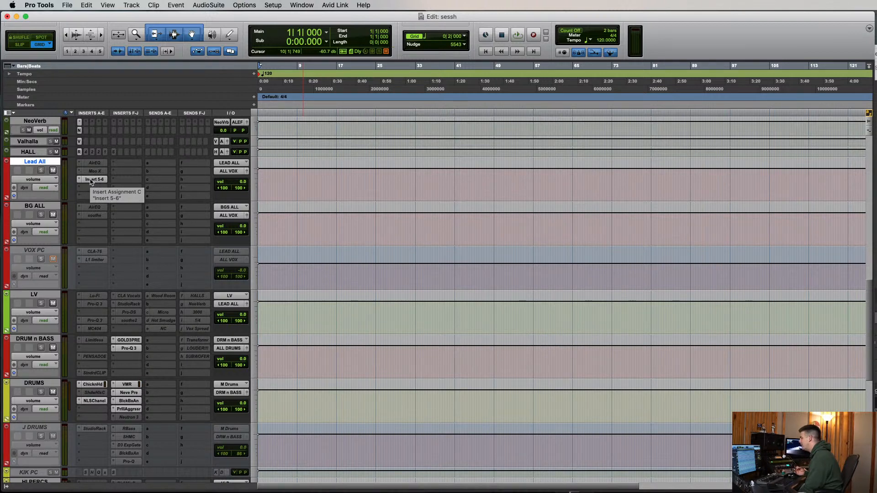
left_click(90, 180)
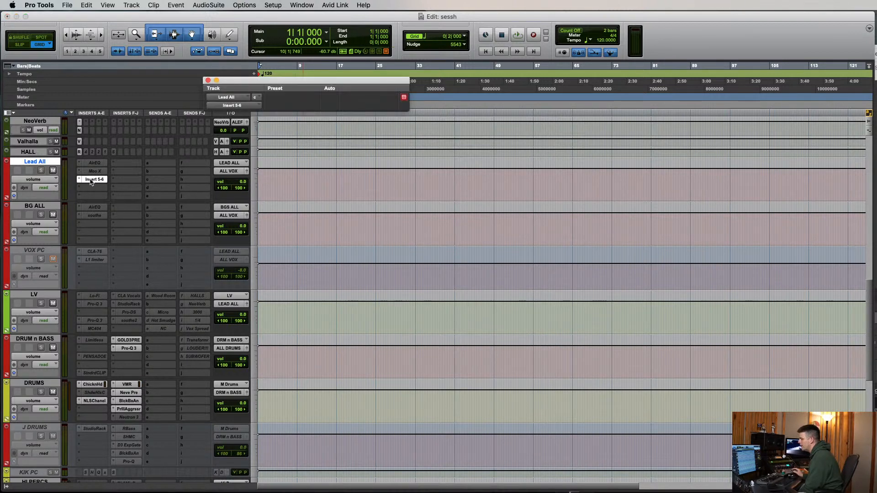
left_click(90, 180)
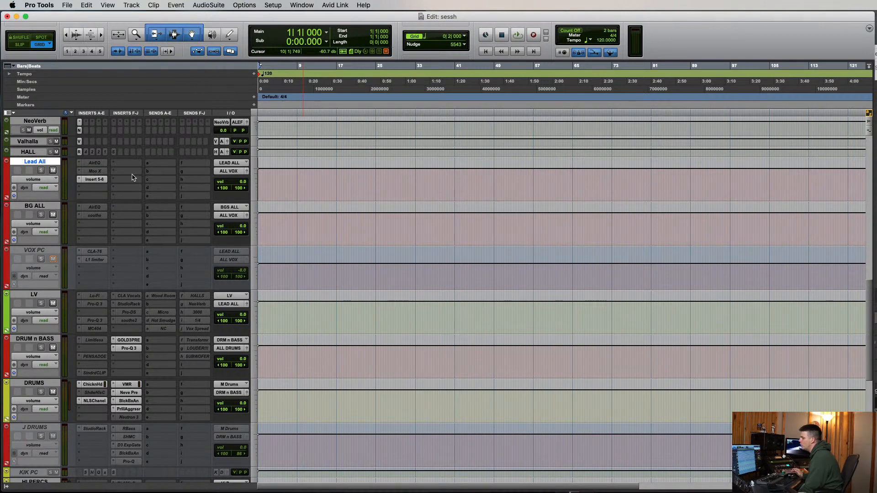
Step: Select the Wood Room effects track and inspect its Seventh Heaven Professional reverb, closing the window when done
scroll(128, 197, "up", 1)
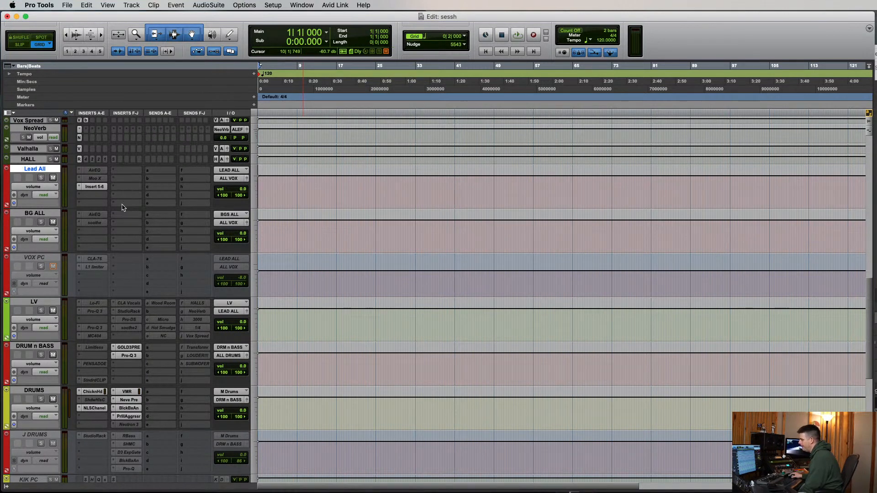
scroll(124, 208, "up", 10)
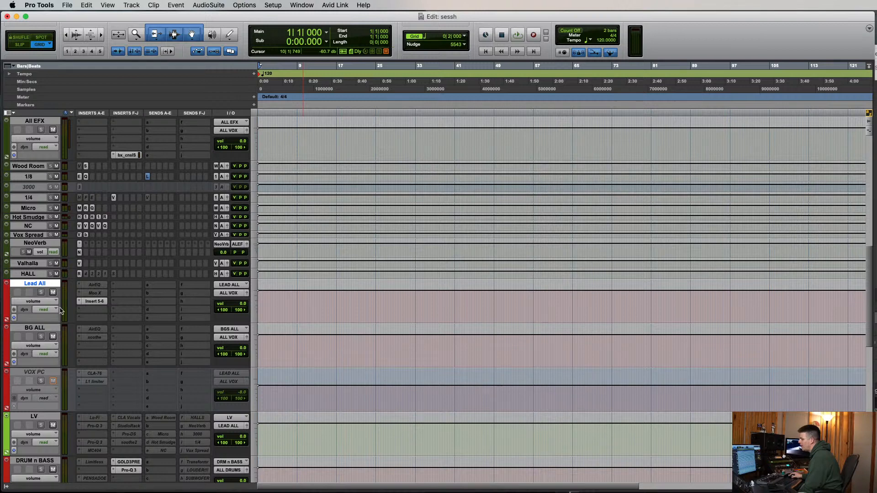
left_click(32, 166)
left_click(86, 167)
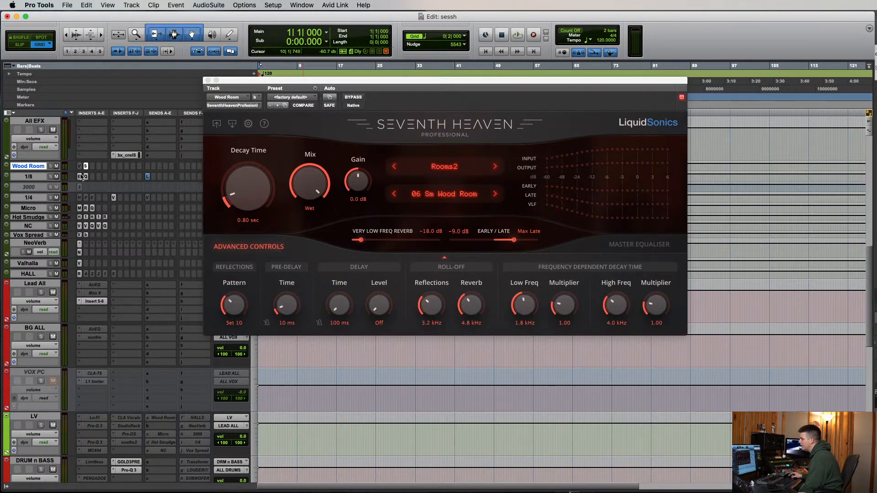
left_click(86, 166)
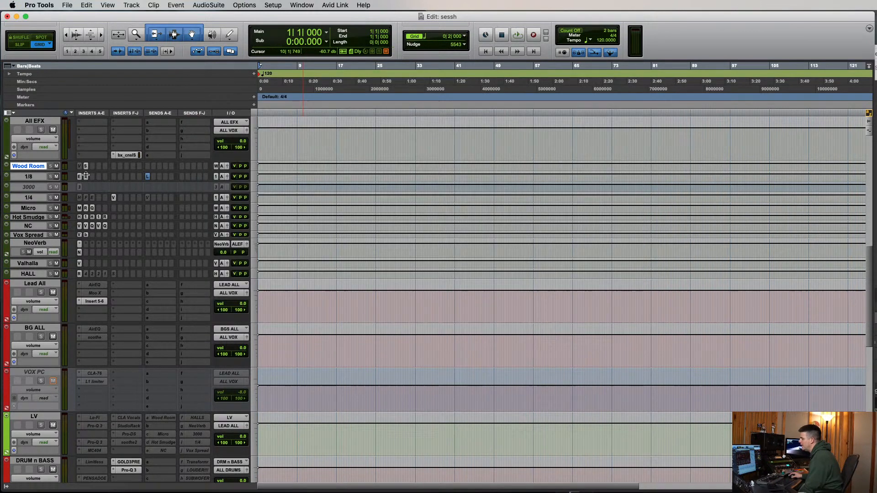
Step: Select the 3000, 1/4 and Micro tracks in turn, and inspect Micro's MicroShift, RCompressor and third insert before closing the window
left_click(29, 187)
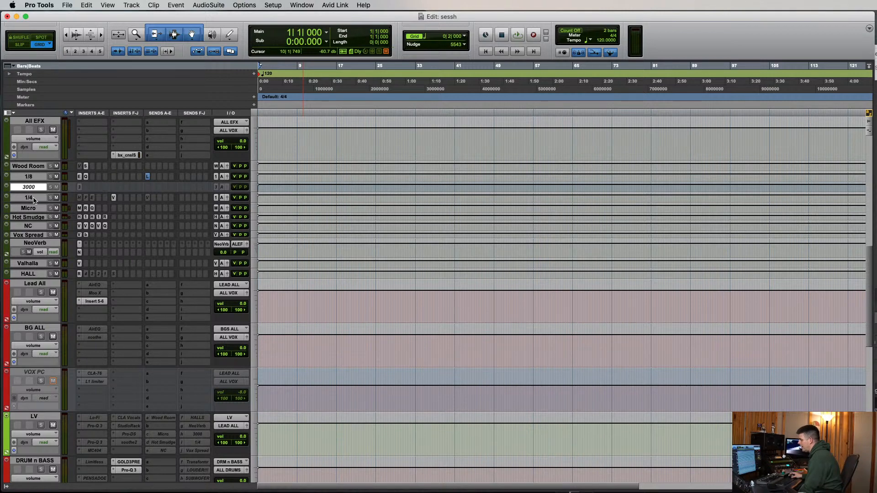
left_click(34, 199)
left_click(35, 209)
left_click(80, 208)
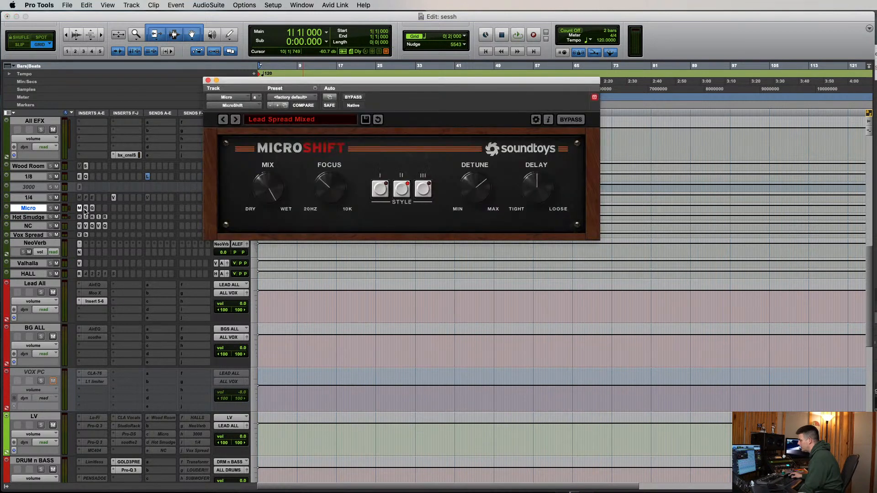
left_click(86, 209)
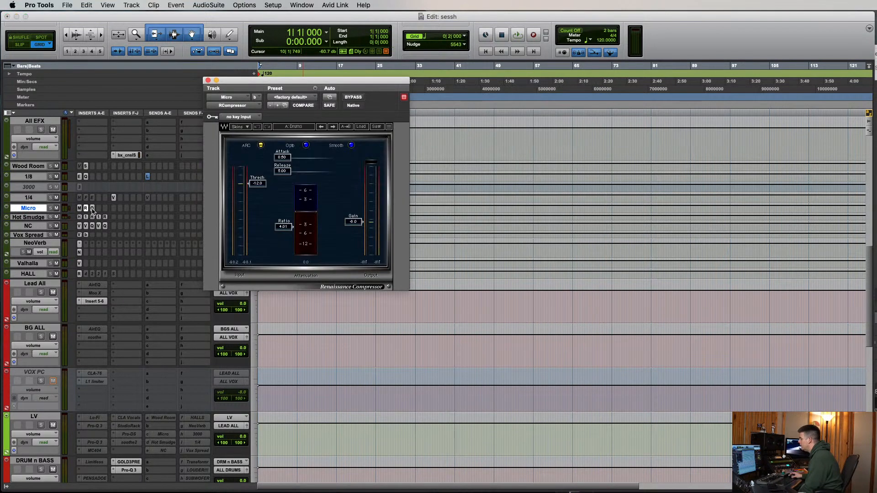
left_click(92, 209)
left_click(92, 209)
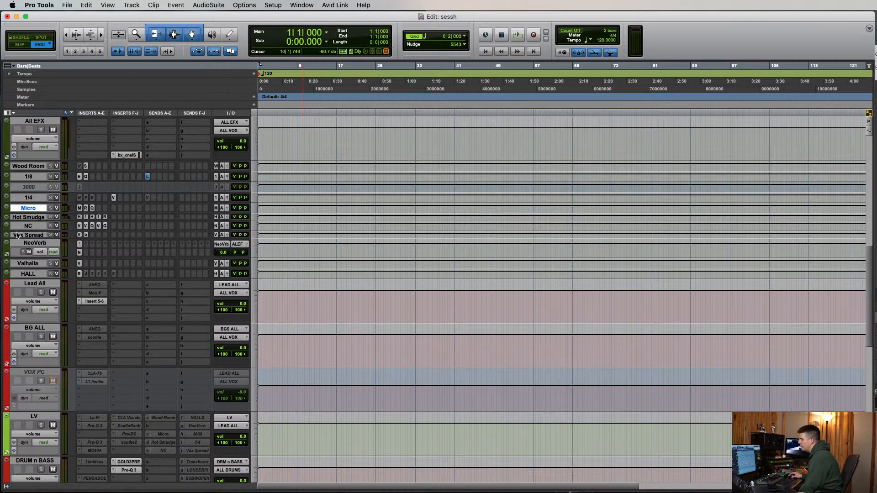
Step: Select Hot Smudge and NC in turn, and inspect NC's five inserts, including both ValhallaVintageVerb reverbs, closing the window when done
left_click(35, 219)
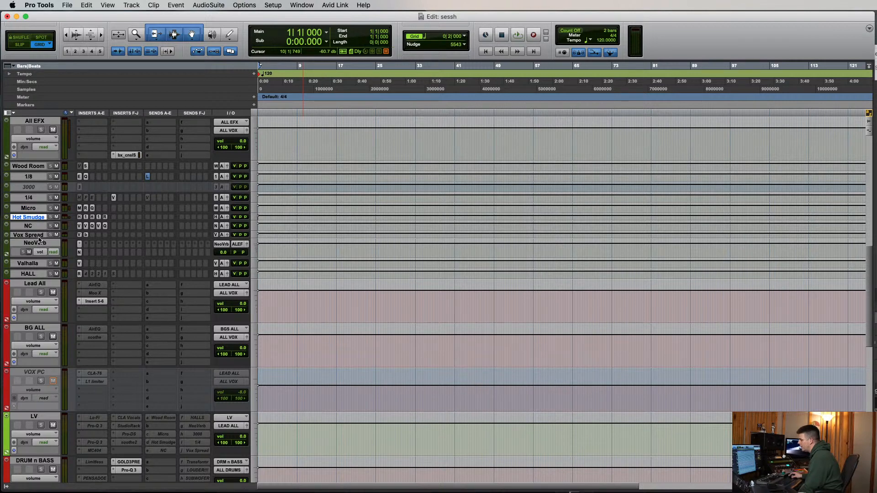
left_click(35, 228)
left_click(79, 225)
left_click(85, 225)
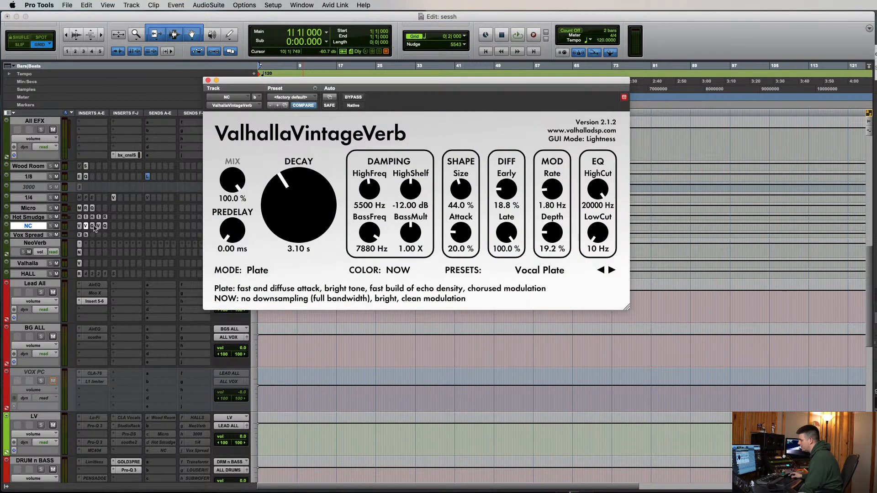
left_click(92, 226)
left_click(98, 226)
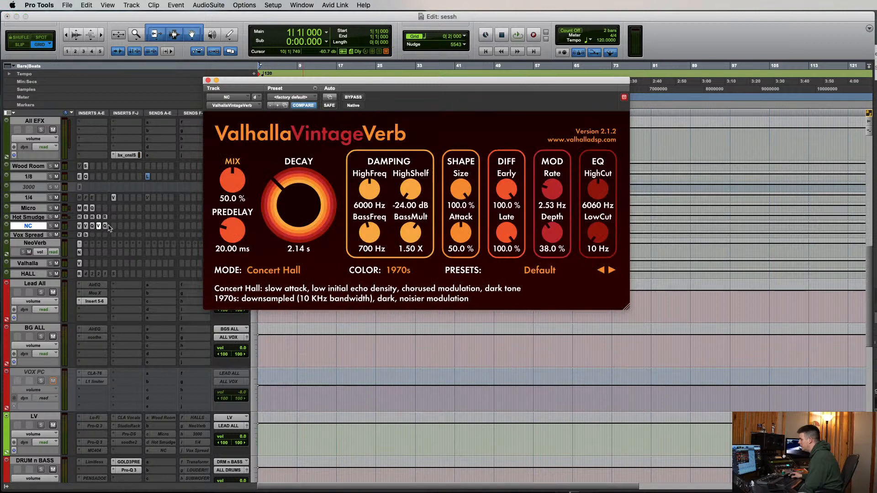
left_click(105, 225)
left_click(105, 226)
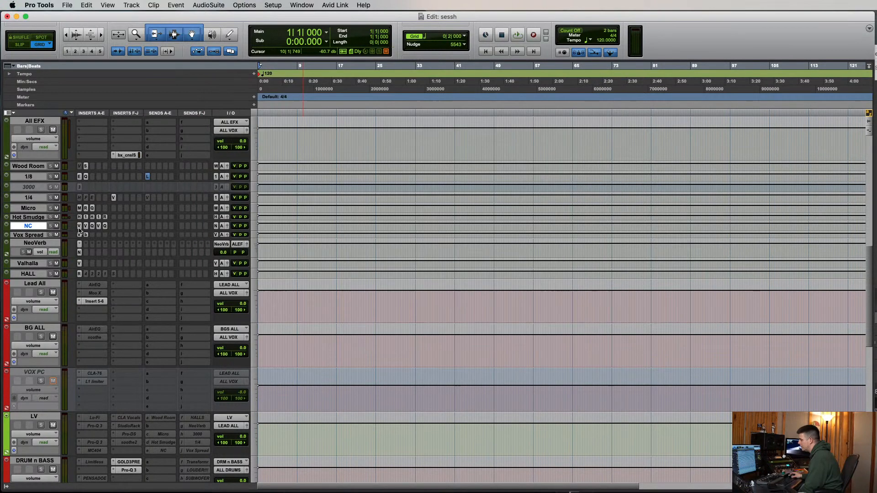
Step: Select the Vox Spread and NeoVerb tracks in turn and inspect NeoVerb's Neoverb plug-in, closing the window when done
left_click(32, 235)
left_click(43, 244)
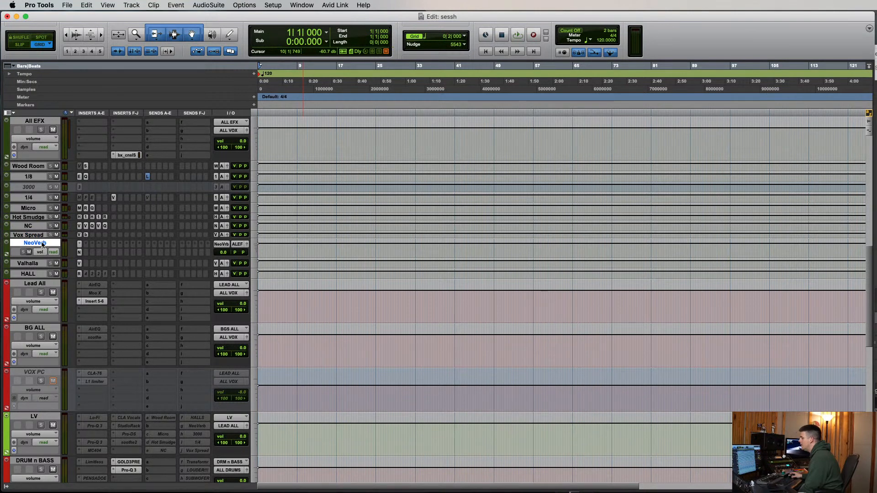
left_click(79, 252)
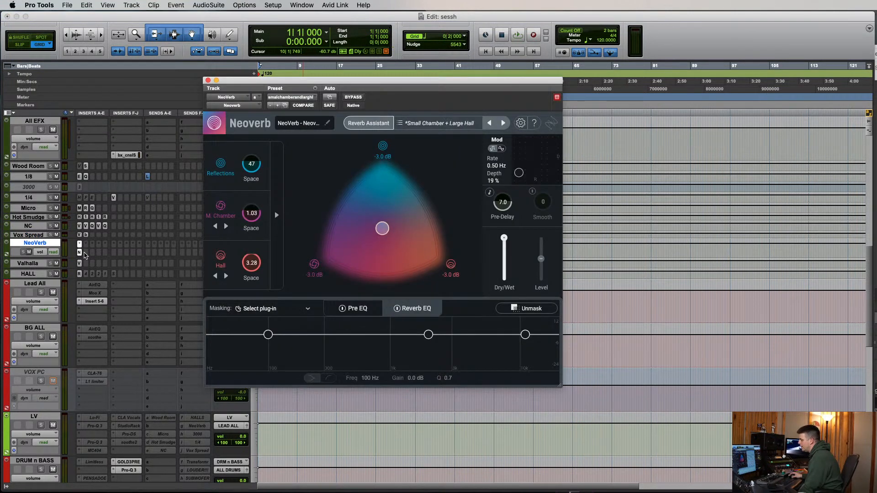
left_click(79, 252)
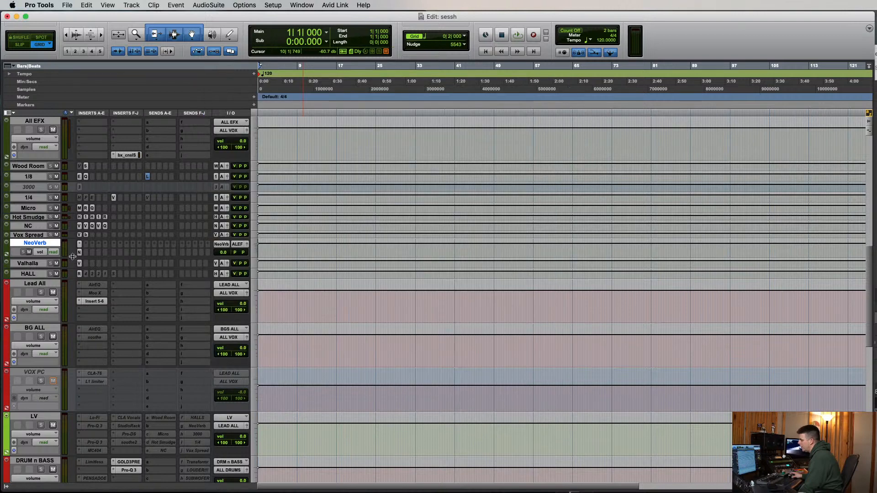
Step: Select the Valhalla track and inspect its ValhallaVintageVerb plug-in, closing the window when done
left_click(30, 267)
left_click(80, 263)
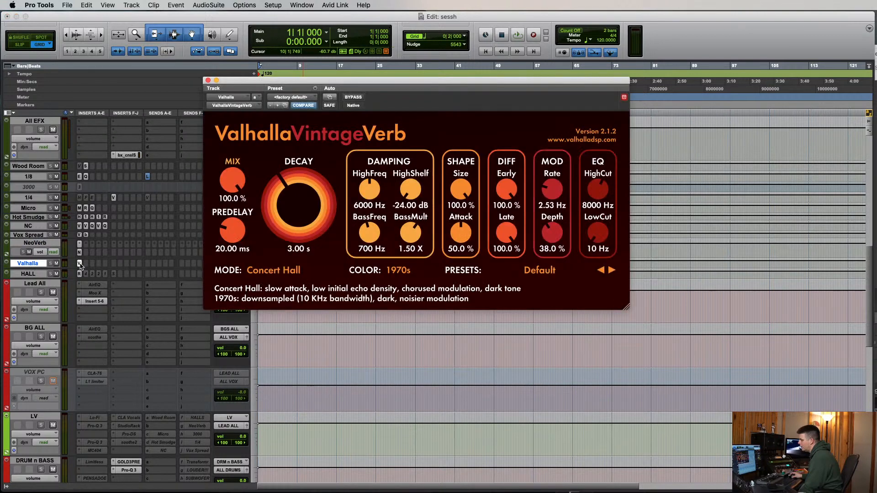
left_click(79, 264)
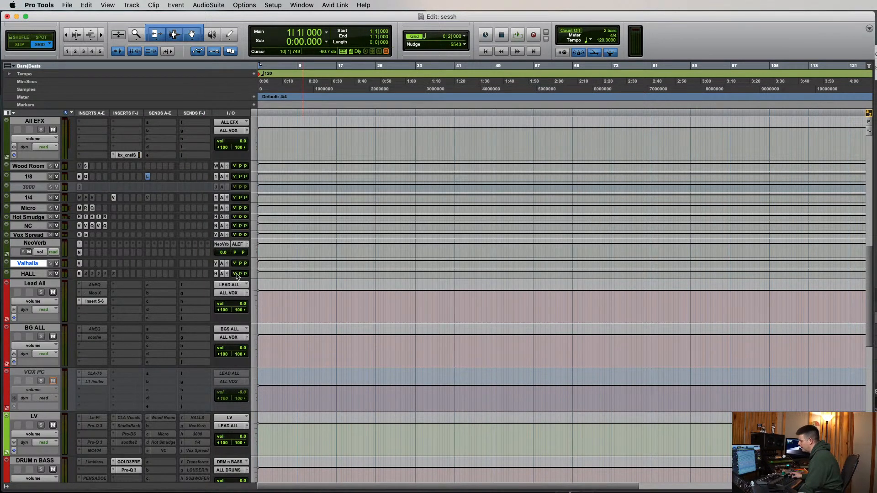
Step: Expand the HALL track to medium height to inspect its AMS RMX16 Expanded reverb, and set the track height to small
left_click(252, 279)
left_click(268, 297)
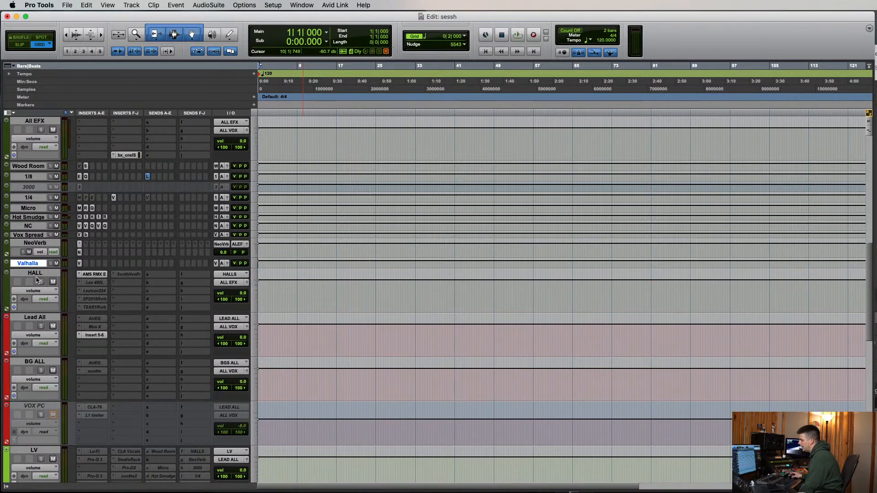
left_click(36, 274)
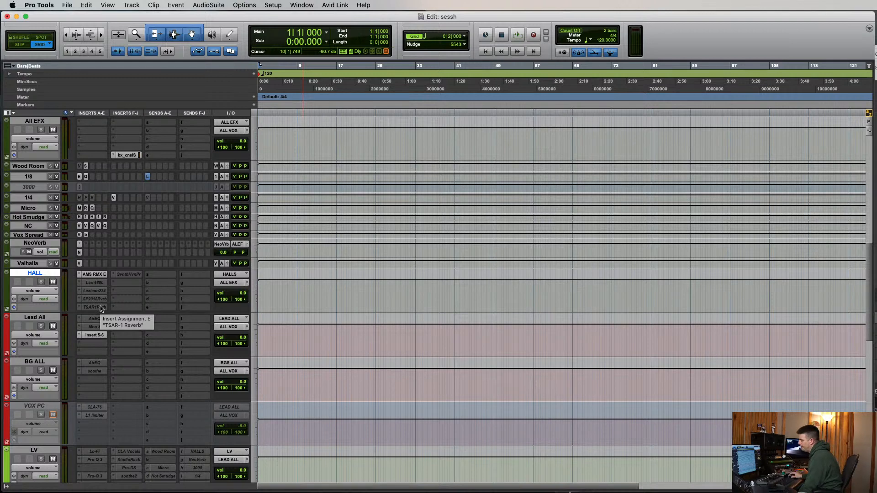
left_click(93, 274)
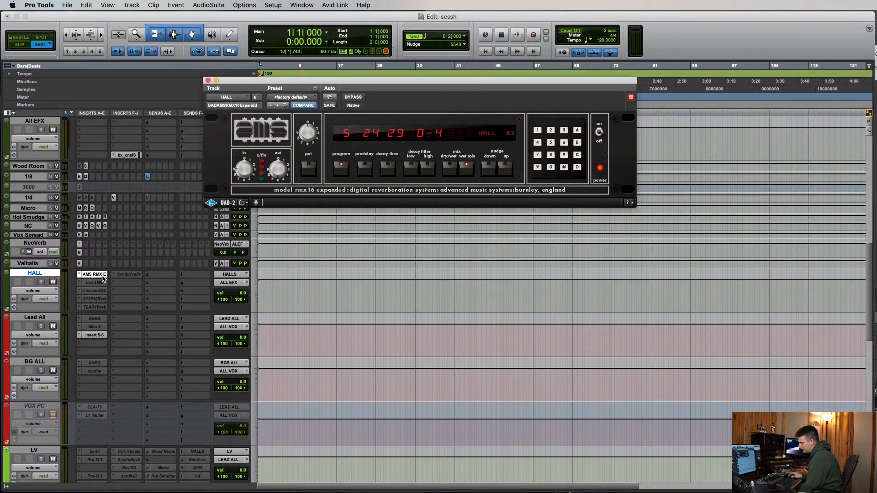
left_click(103, 277)
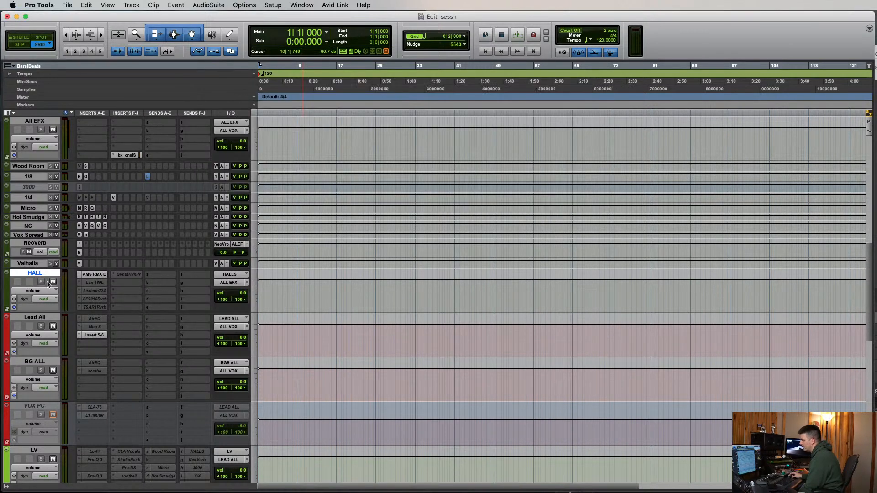
left_click(252, 295)
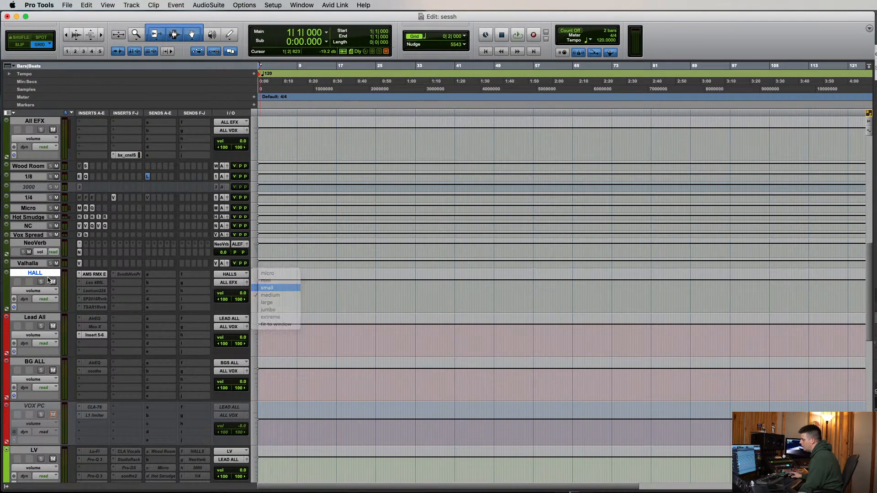
left_click(267, 287)
Step: Select the All Drums, All Music, All Vox and All EFX bus tracks in turn to review their routing
scroll(101, 220, "up", 5)
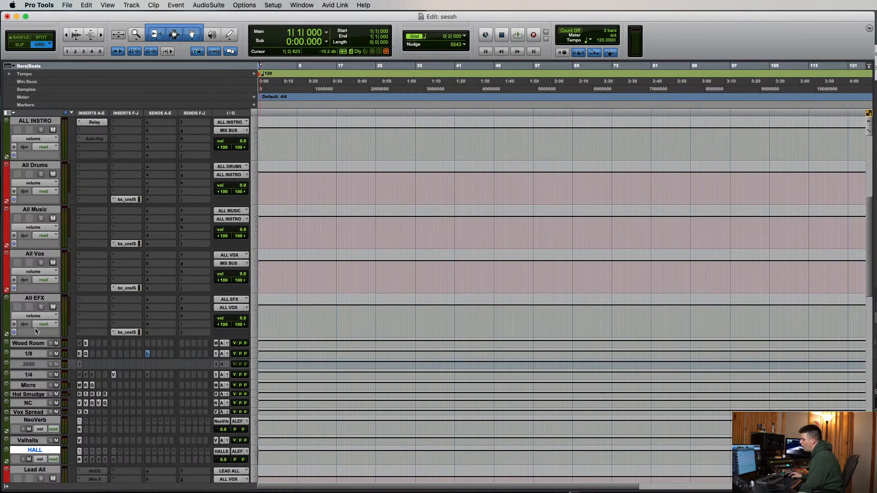
left_click(46, 166)
left_click(41, 210)
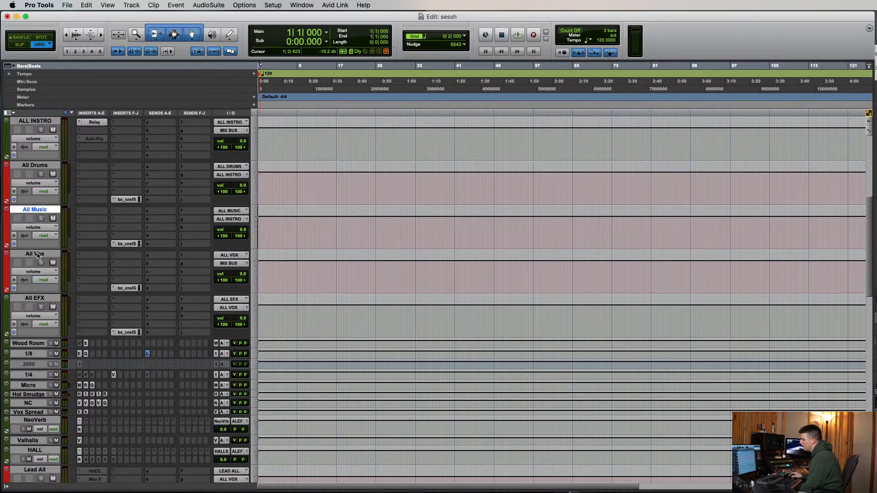
left_click(39, 254)
left_click(36, 299)
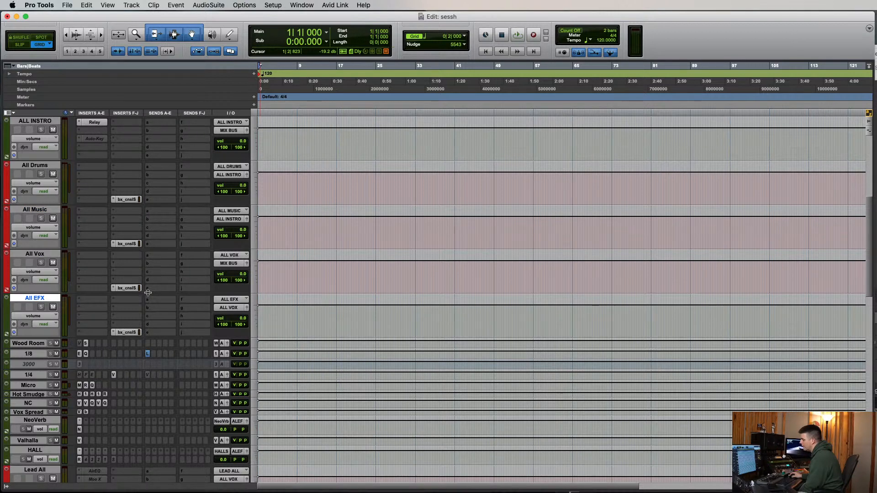
Step: Inspect the bx_console SSL 9000 J plug-in on All Drums, repositioning its window and closing it when done
left_click(122, 200)
left_click_drag(333, 82, 421, 47)
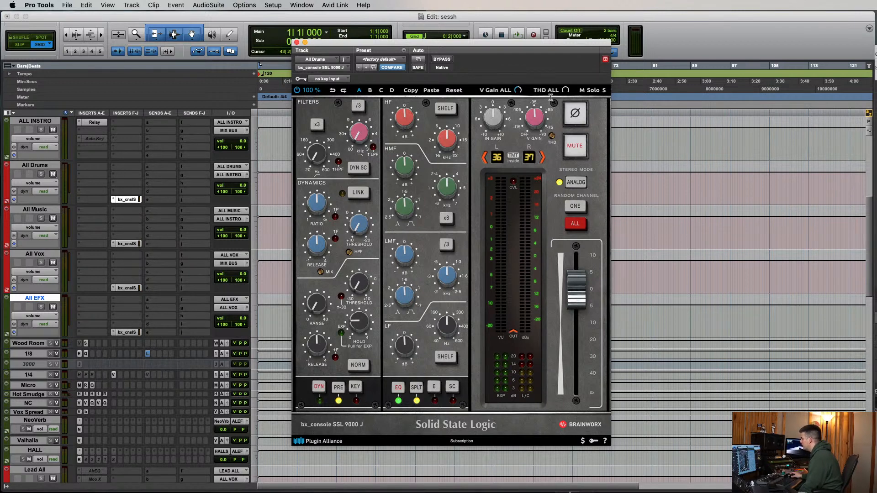
mouse_move(571, 89)
left_mouse_down()
mouse_move(573, 27)
mouse_move(568, 95)
left_mouse_up()
left_click(136, 201)
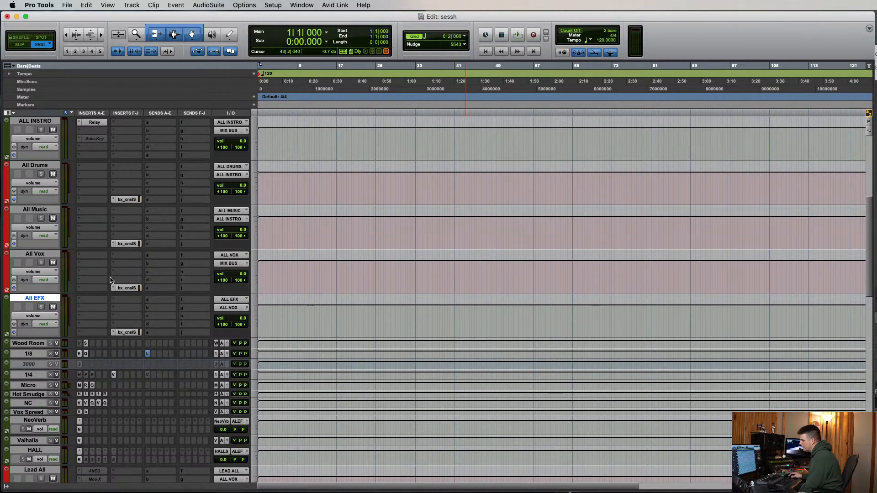
Step: Select All Drums and All Music in turn, and briefly toggle the mute on ALL INSTRO
scroll(47, 210, "up", 1)
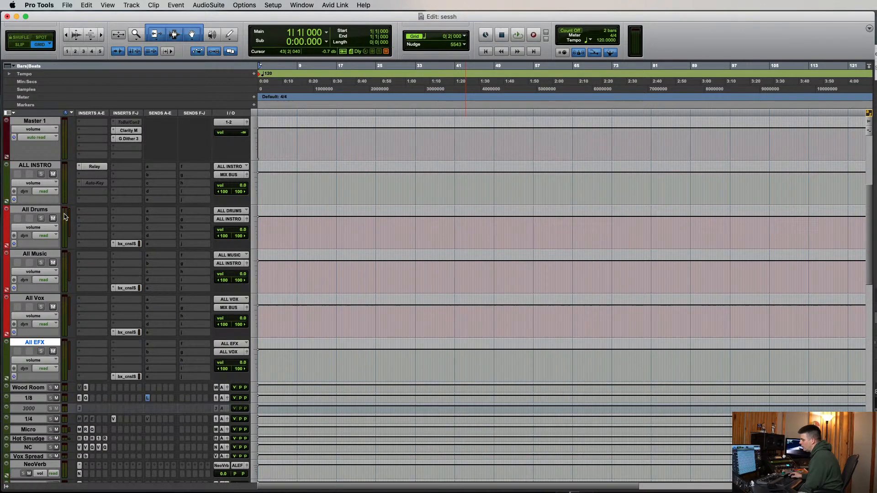
left_click(32, 211)
left_click(41, 255)
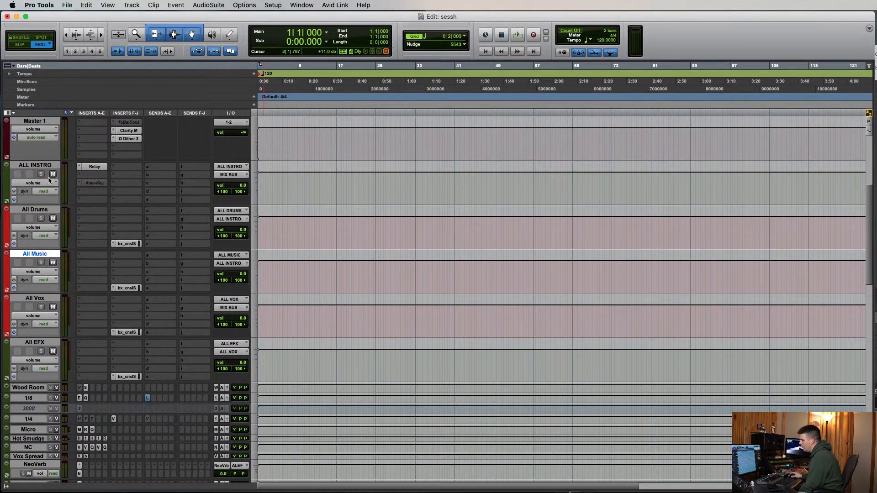
left_click(52, 175)
left_click(53, 174)
Step: Switch from the YouTube Studio page in Safari back to the Pro Tools edit window
scroll(205, 183, "up", 4)
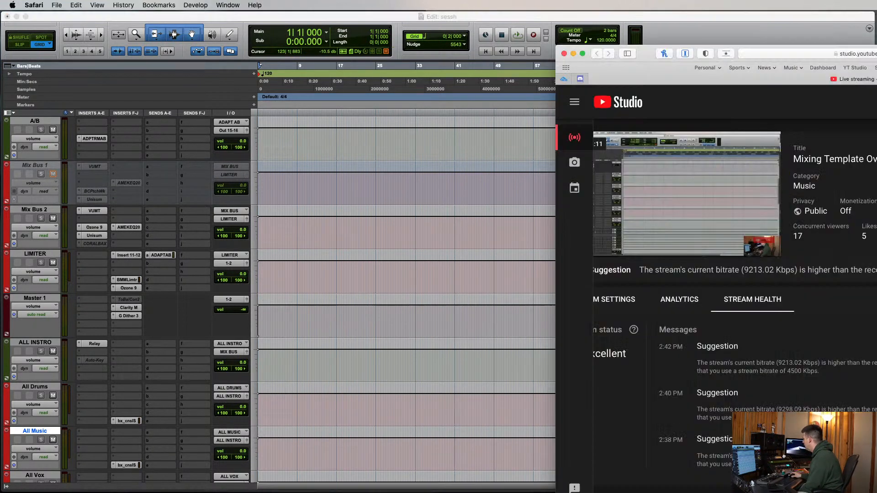
key("super+Tab")
left_click(778, 33)
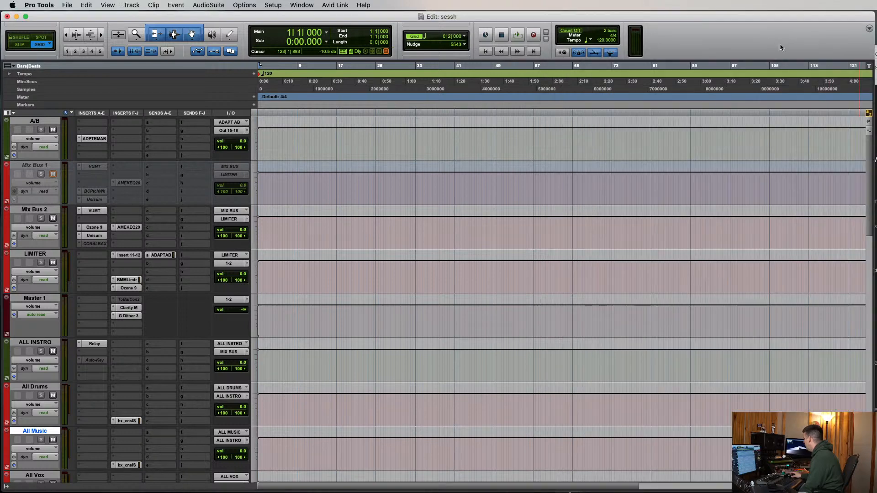
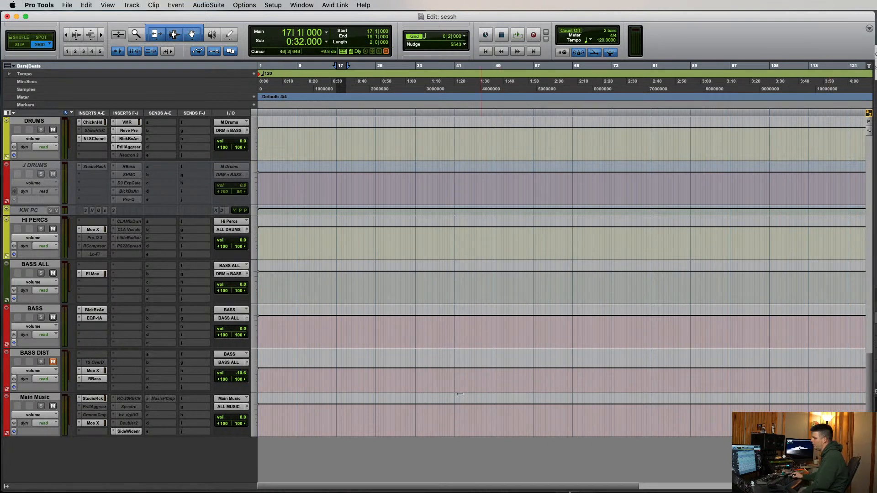
Step: Open the Weiss EQ MP on the LV track and set its low-cut band to 52.10 Hz
scroll(221, 301, "up", 4)
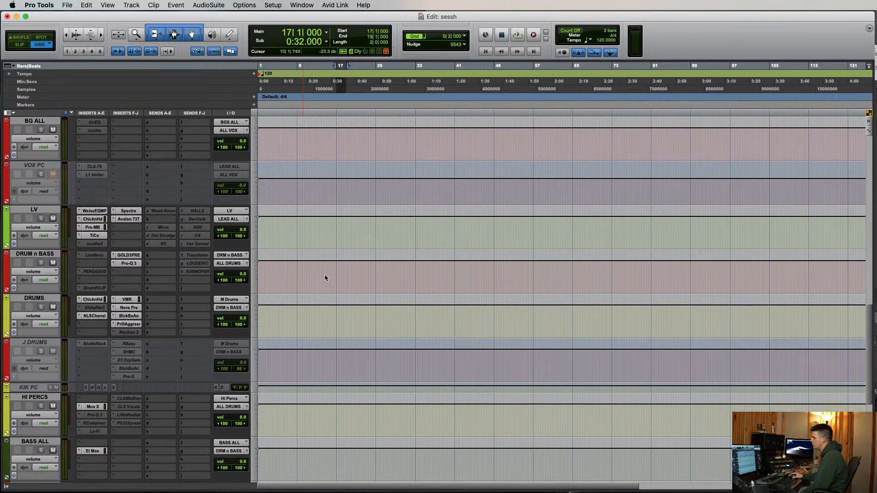
left_click(94, 211)
left_click_drag(263, 311, 298, 315)
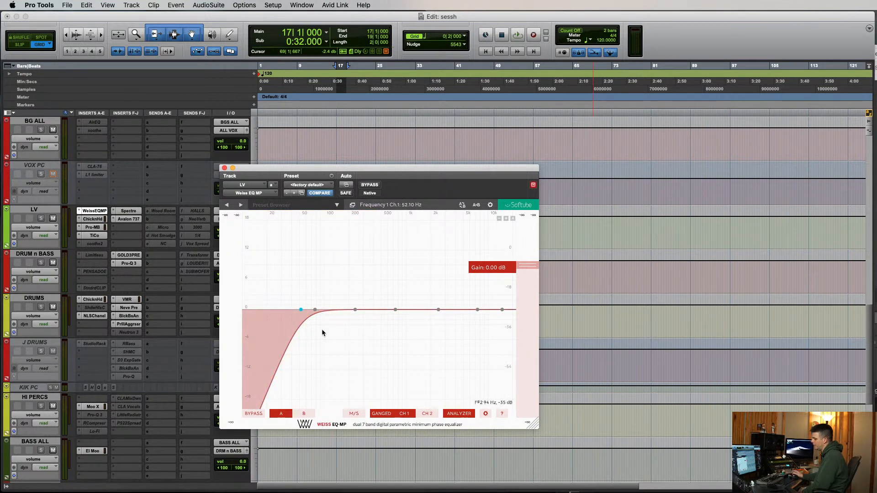
Step: Set band 3 of the Weiss EQ MP to a 1.28 dB boost at 172 Hz, and switch the band off
mouse_move(357, 311)
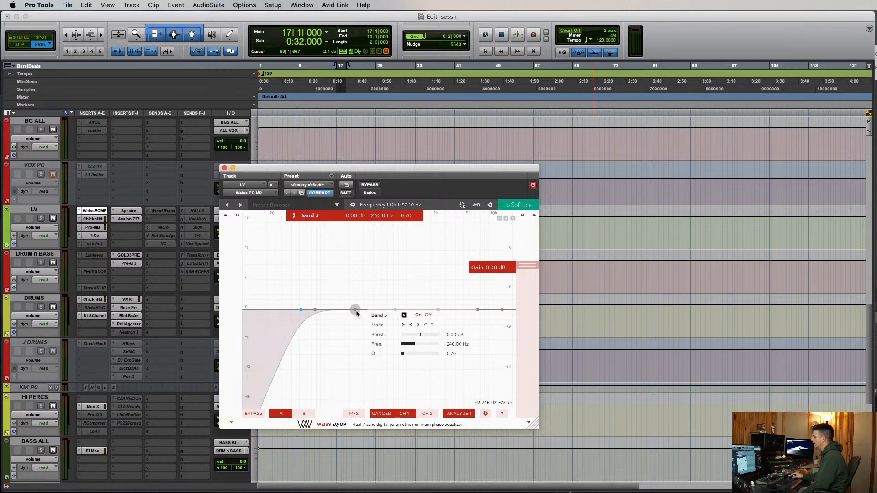
left_click_drag(355, 310, 424, 310)
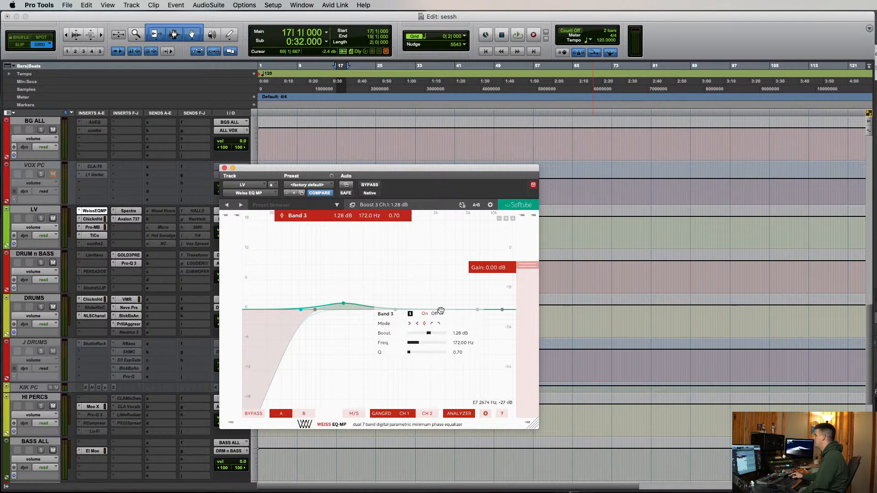
left_click(441, 312)
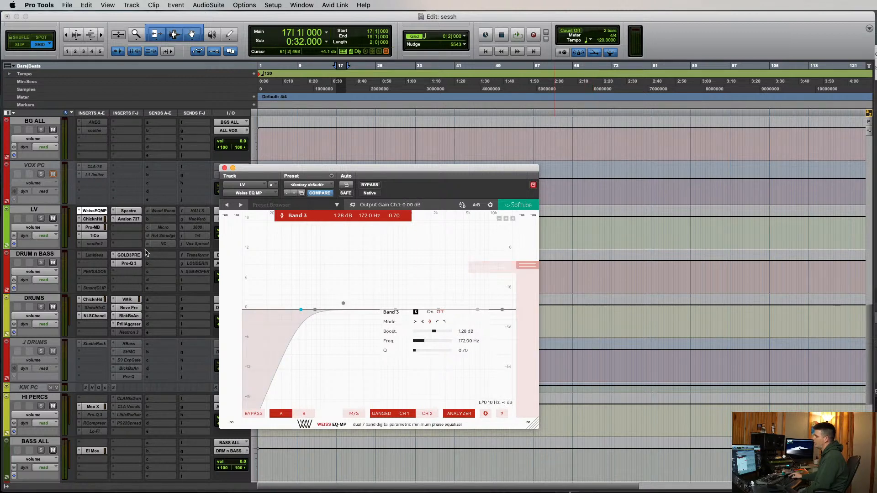
Step: Close the Weiss EQ MP and inspect the LV track's ChickenHead compressor, closing its window when done
left_click(89, 212)
left_click(97, 220)
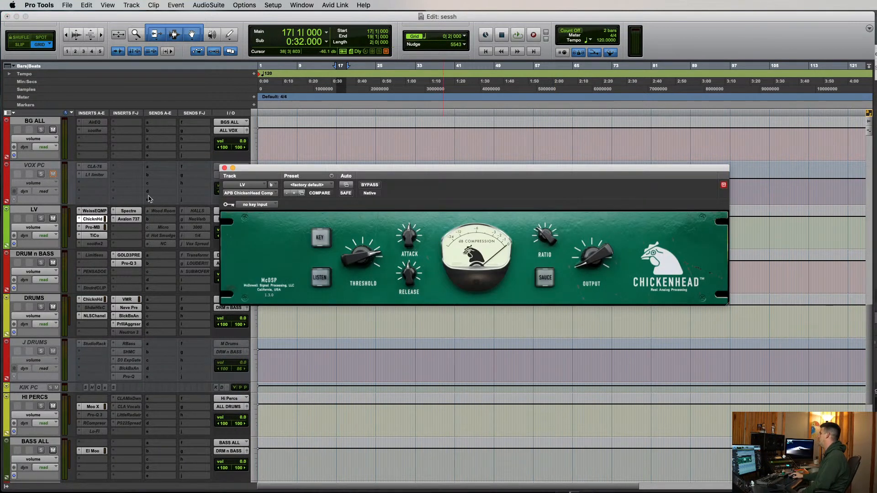
left_click(225, 168)
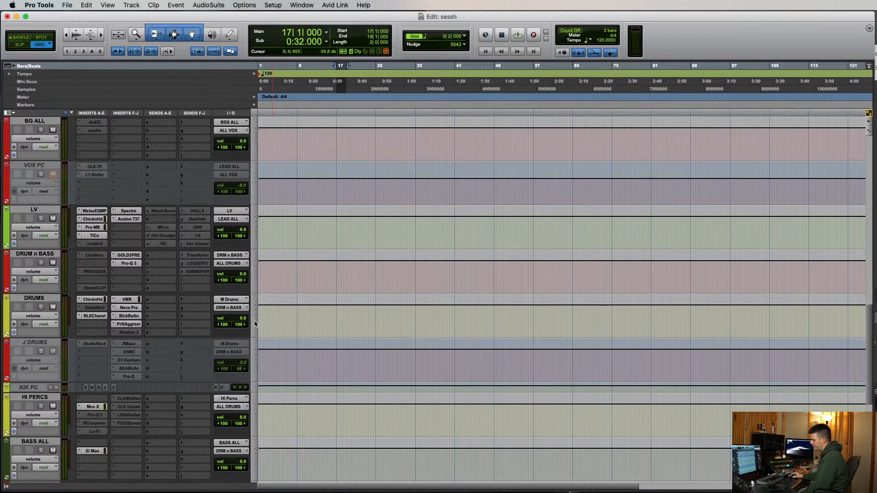
Step: Try to freeze the DRUMS track
left_click(48, 321)
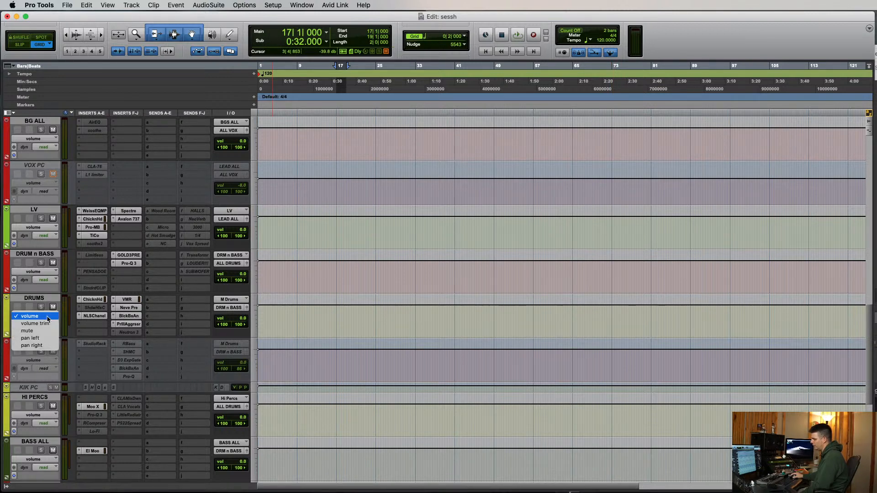
left_click(49, 320)
left_click(52, 329)
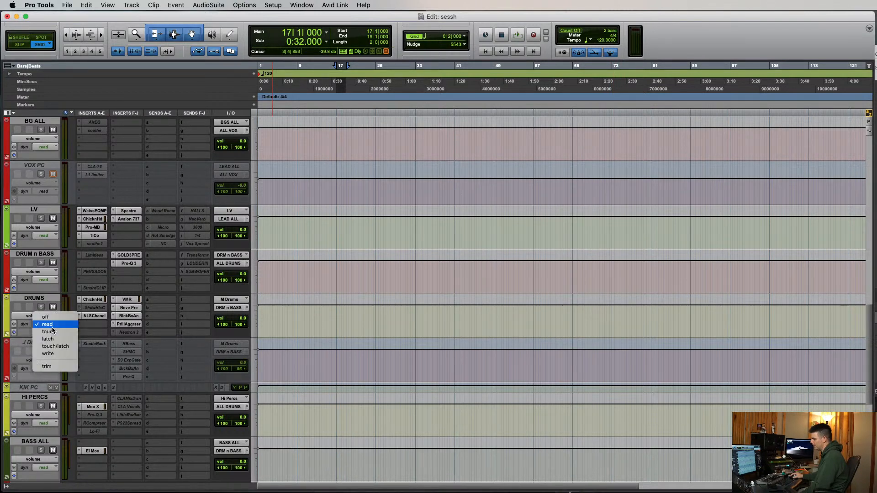
left_click(30, 329)
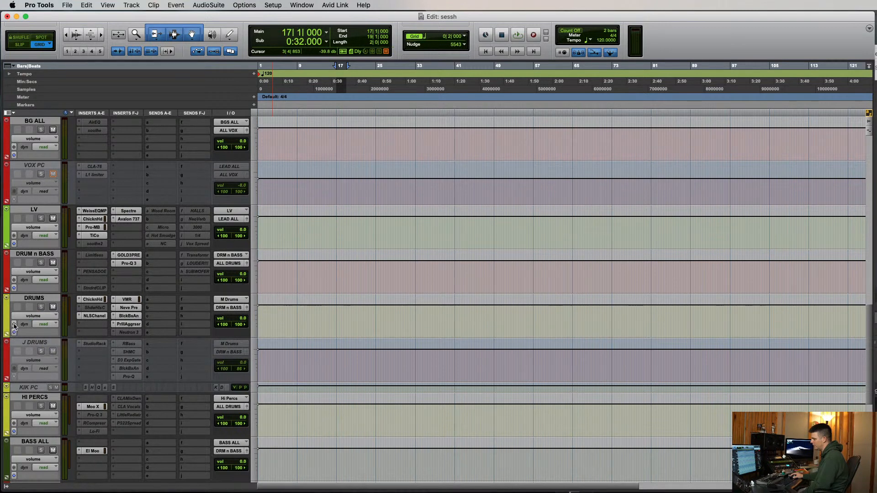
left_click(14, 323)
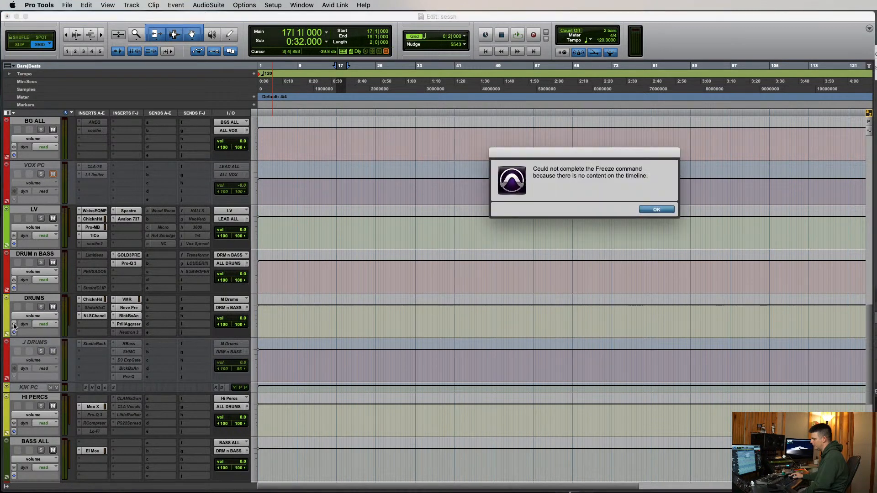
left_click(654, 212)
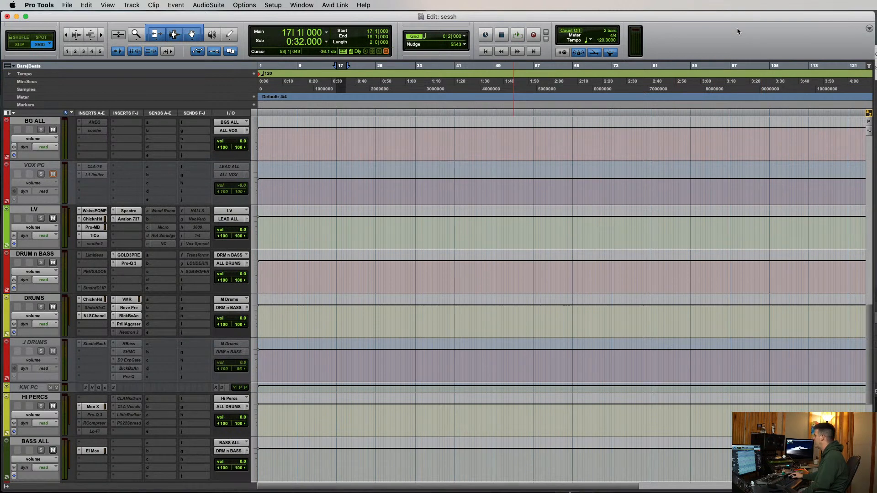
left_click_drag(738, 18, 737, 16)
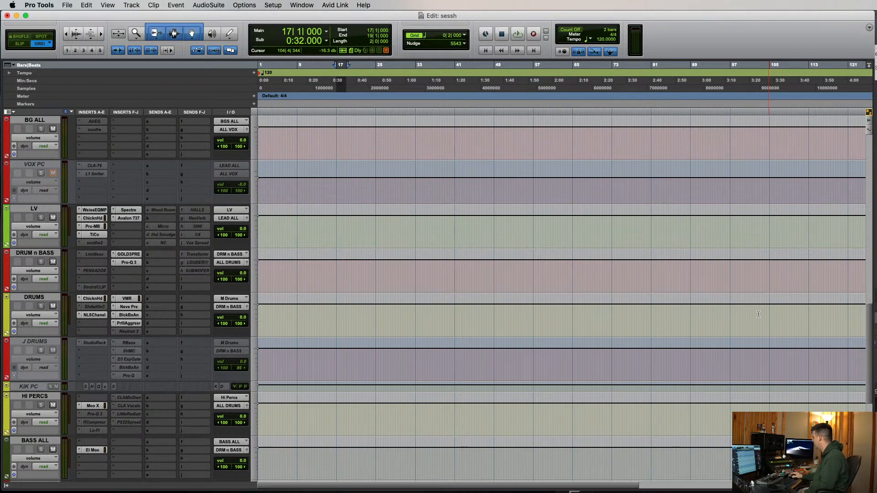
scroll(751, 354, "down", 3)
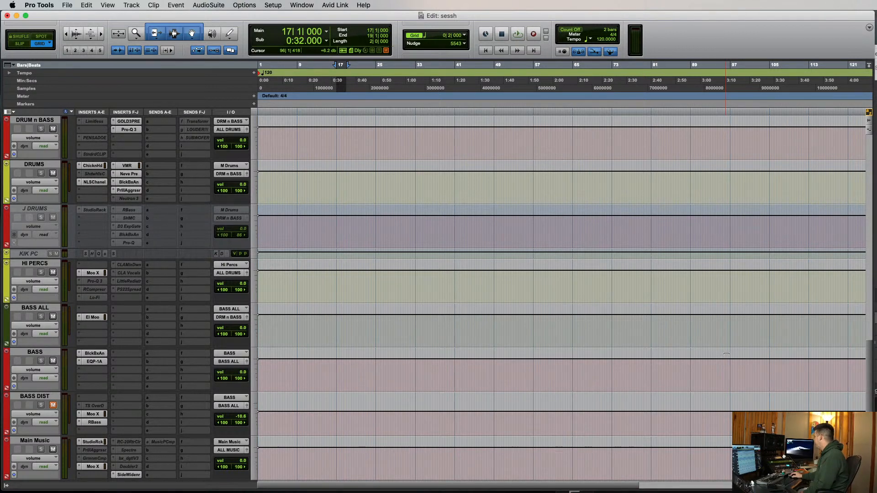
scroll(726, 355, "up", 2)
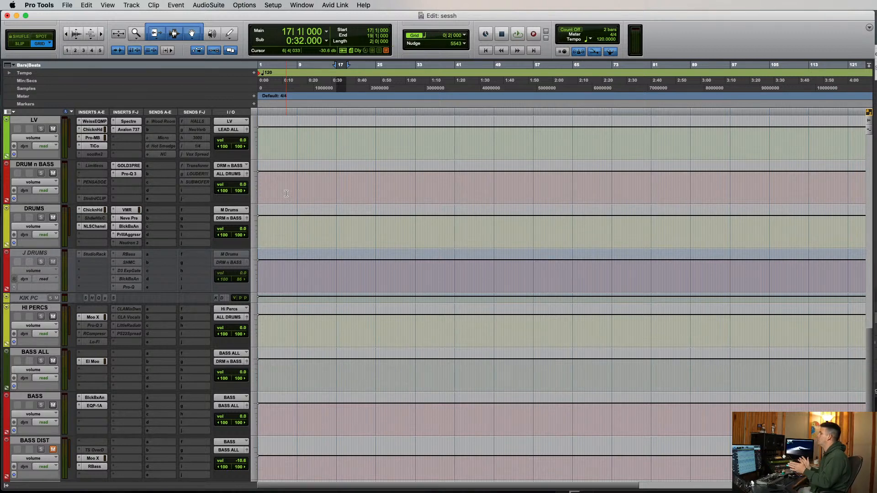
Step: Switch to the Screen Sharing window of the ST2 monitor processor and examine its Optimizer Settings and Optimizer Graphs pages
mouse_move(645, 491)
left_click(602, 475)
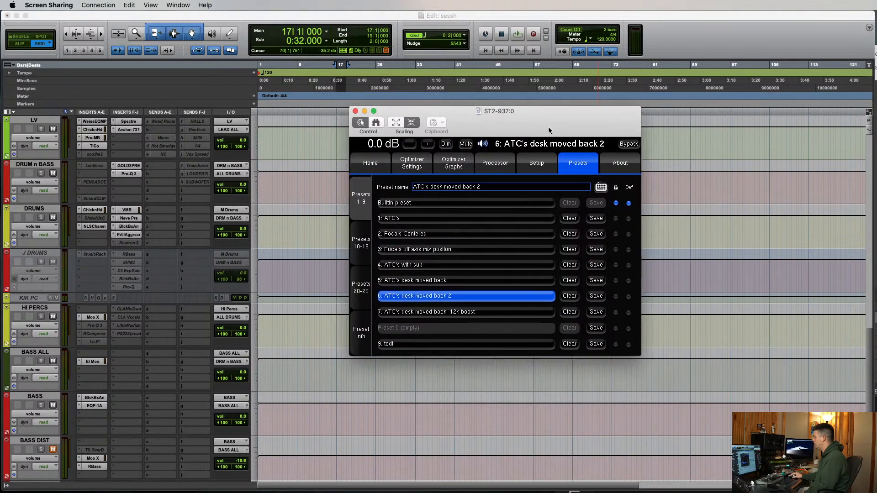
left_click(425, 164)
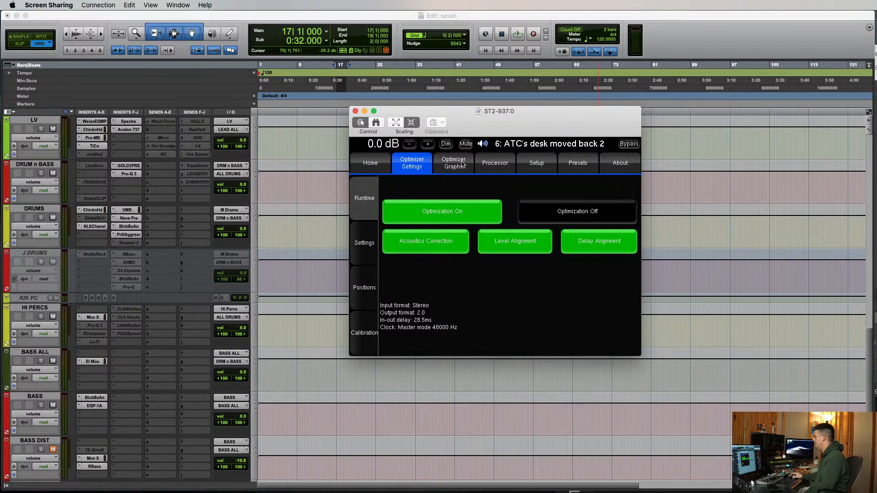
left_click(462, 164)
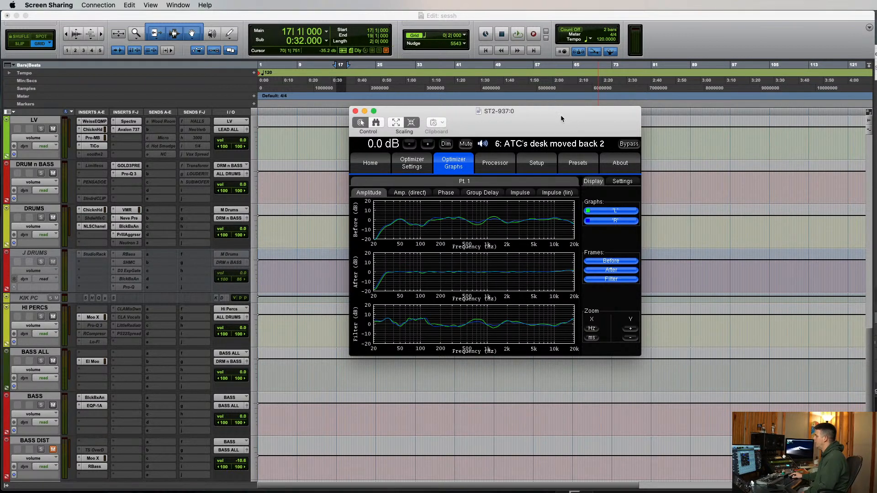
Step: Move the ST2 monitor processor window aside and return to the Pro Tools Edit window
left_click_drag(558, 114, 620, 148)
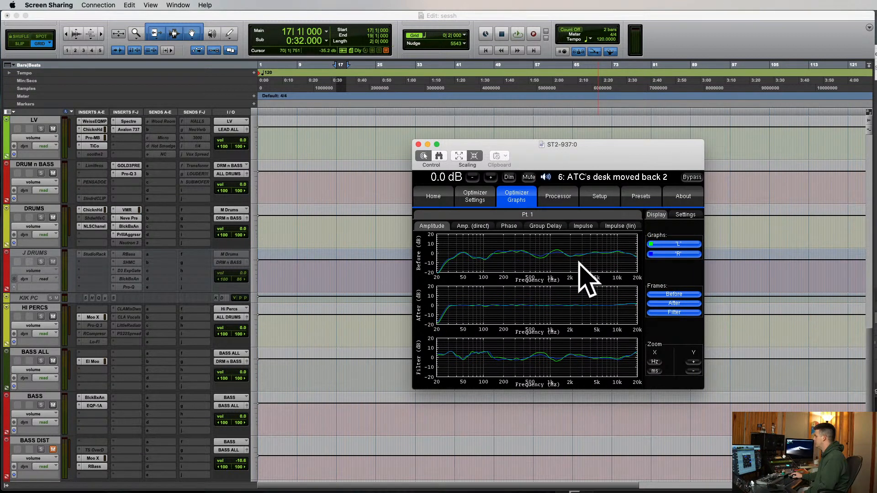
left_click(739, 35)
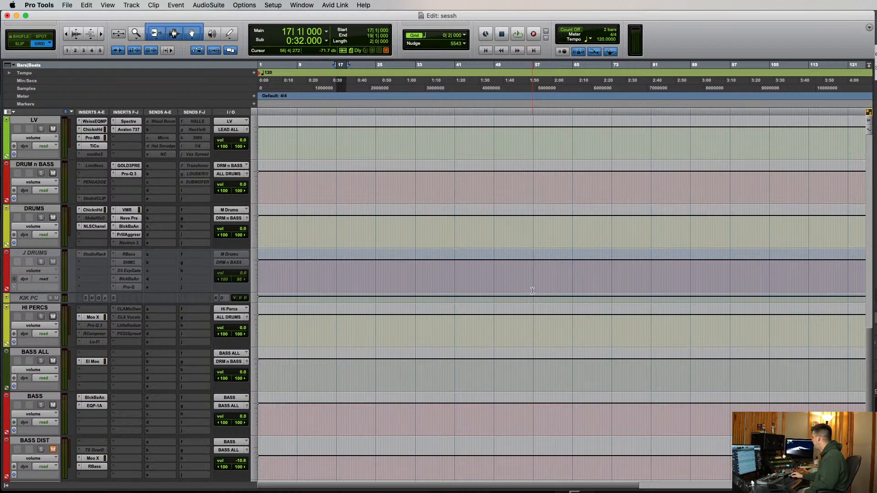
Step: Inspect the VMR plug-in on the DRUMS track, closing its window when done
scroll(532, 290, "down", 1)
scroll(532, 291, "up", 2)
scroll(532, 291, "down", 2)
scroll(532, 291, "up", 1)
scroll(532, 291, "down", 1)
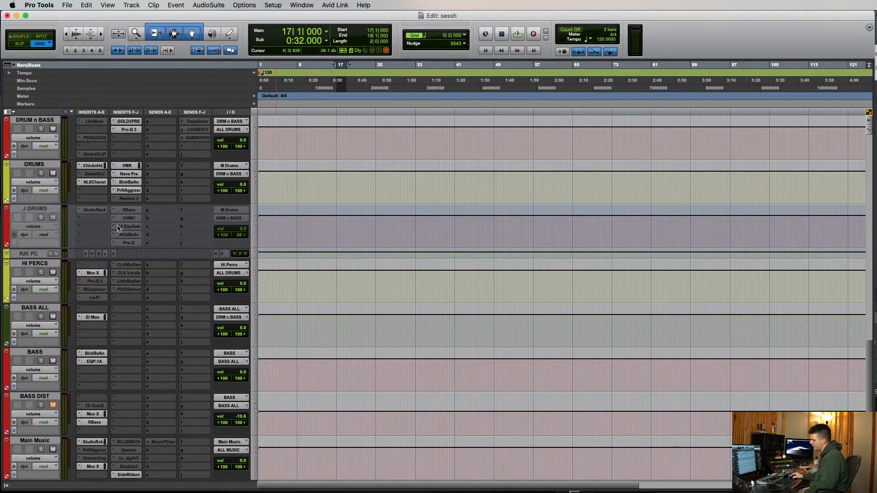
left_click(127, 167)
left_click(127, 167)
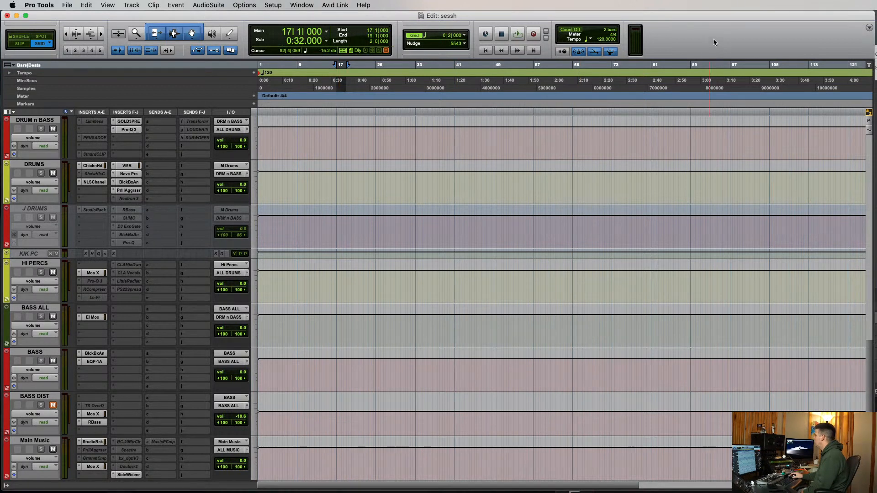
Step: Switch to Safari to check the YouTube Studio live stream page, and return to the Pro Tools session
left_click(876, 87)
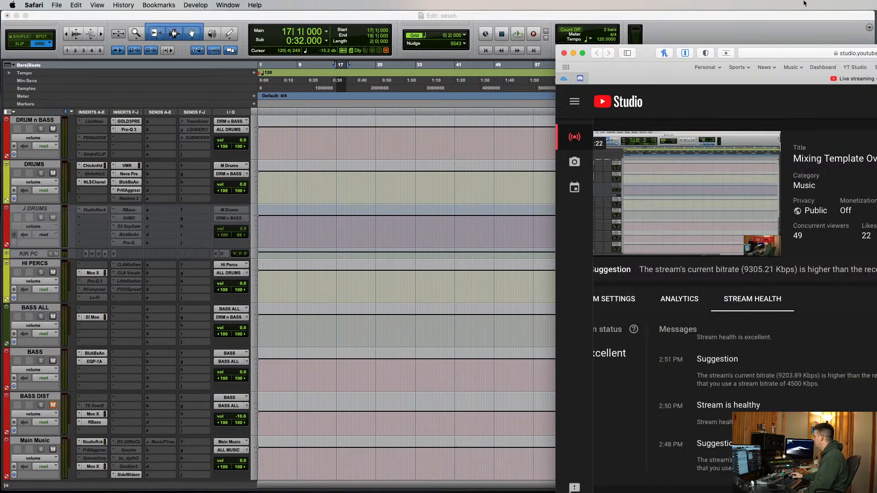
left_click(795, 16)
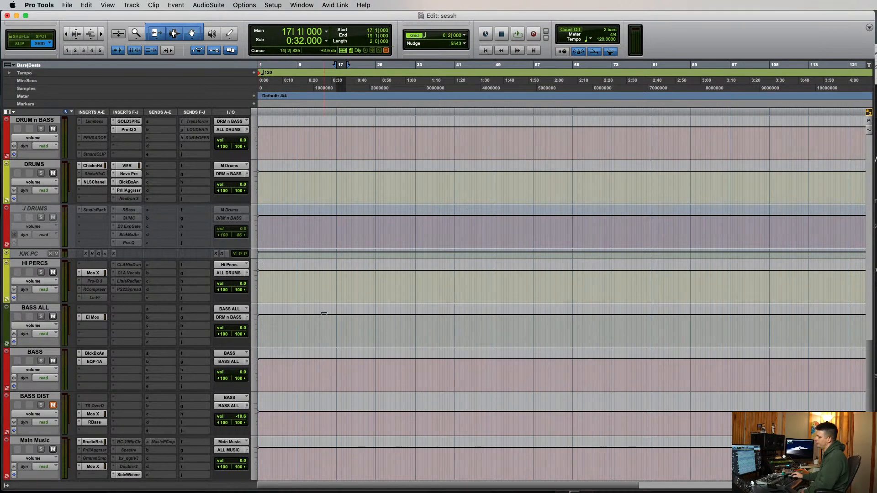
Step: Select the HI PERCS track and place the edit cursor at bar 29 on it
scroll(329, 274, "down", 2)
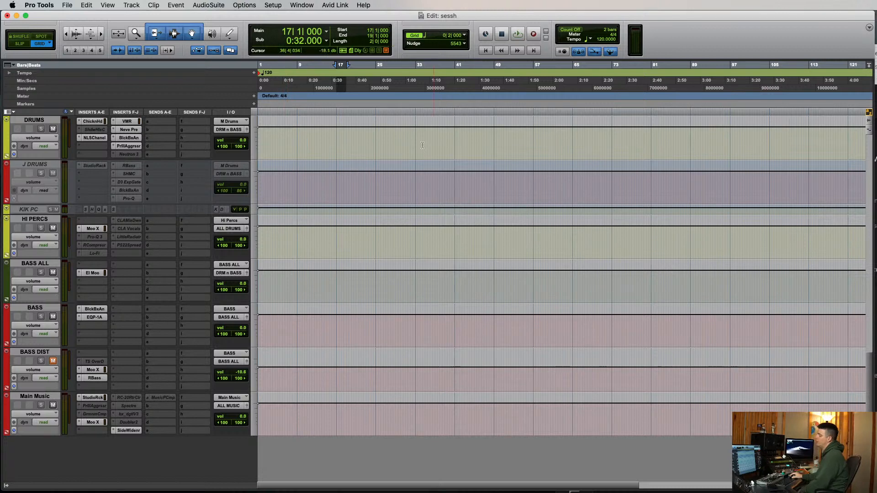
scroll(426, 301, "up", 3)
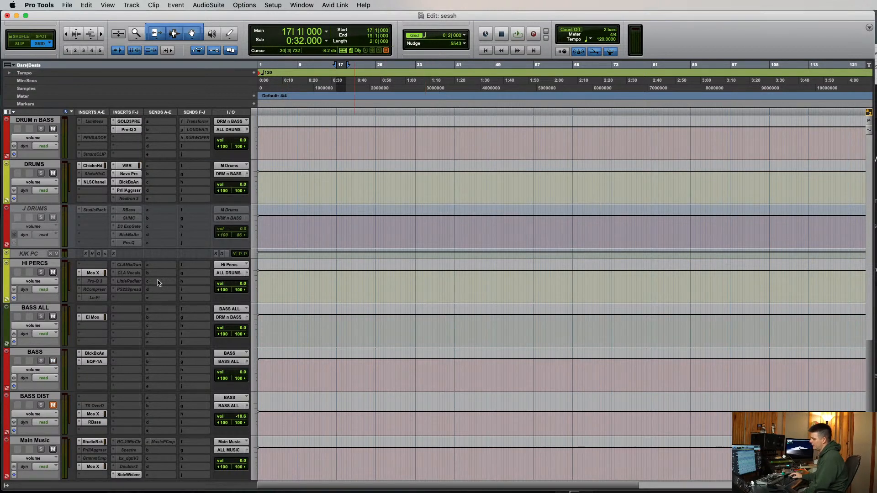
left_click(38, 263)
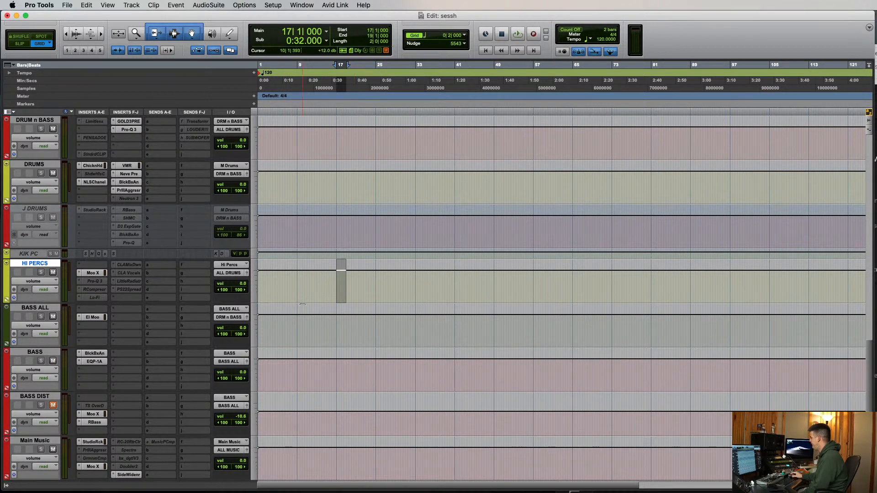
scroll(228, 285, "down", 3)
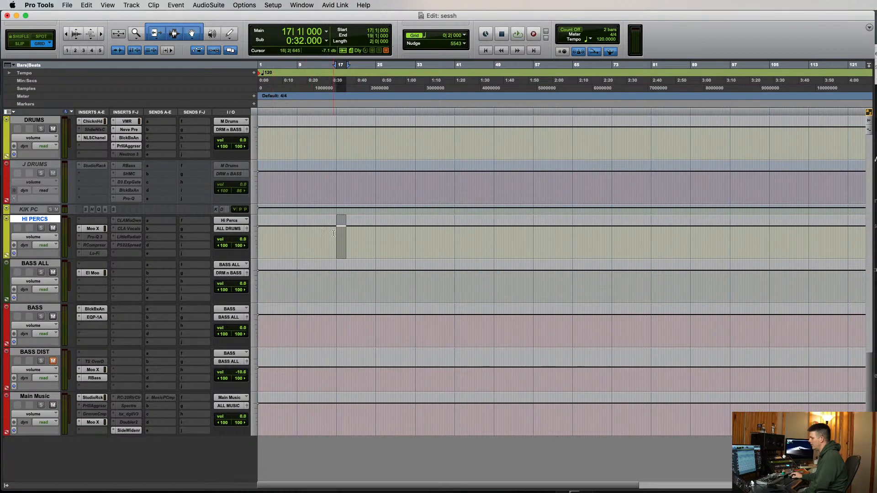
left_click(296, 231)
left_click_drag(298, 232, 396, 252)
left_click(396, 251)
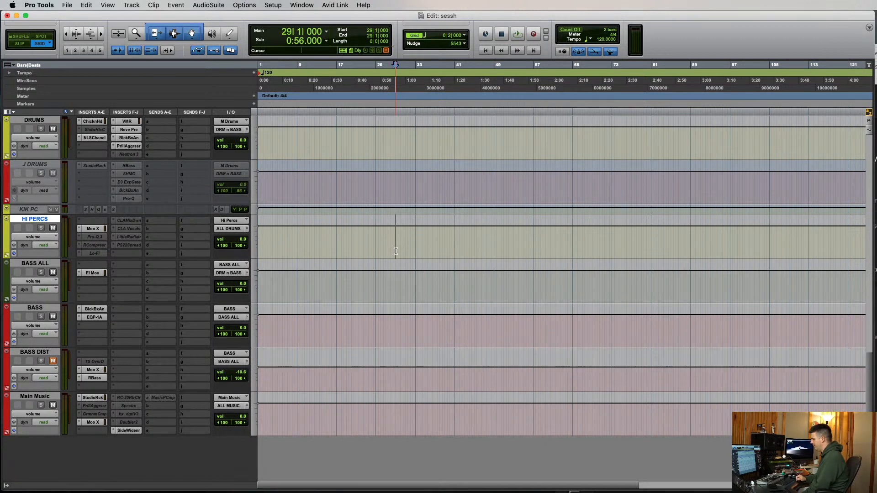
Step: Move the edit cursor on the HI PERCS track to 17|3|000
scroll(362, 254, "up", 5)
scroll(362, 254, "down", 5)
left_click(337, 233)
mouse_move(337, 233)
left_mouse_down()
mouse_move(385, 233)
mouse_move(337, 231)
left_mouse_up()
left_click(339, 231)
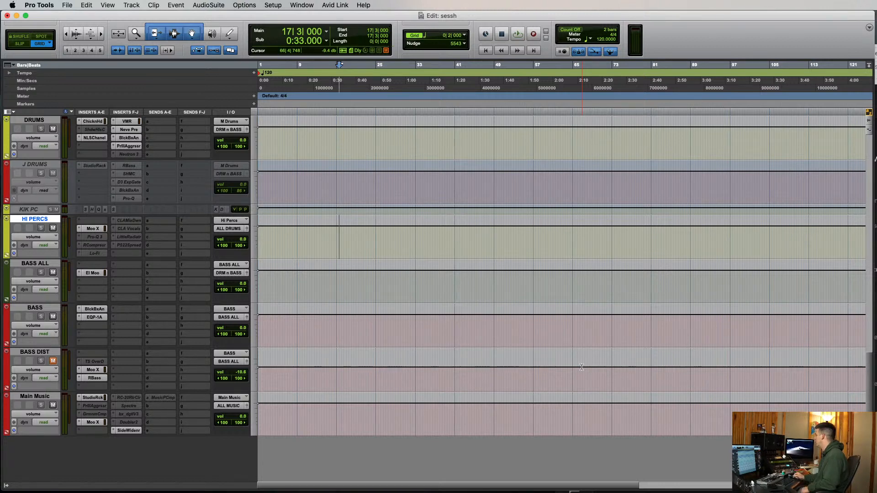
Step: Inspect the Unisum compressor and the Ozone 9 plug-in on Mix Bus 2, closing each window when done
scroll(581, 367, "up", 15)
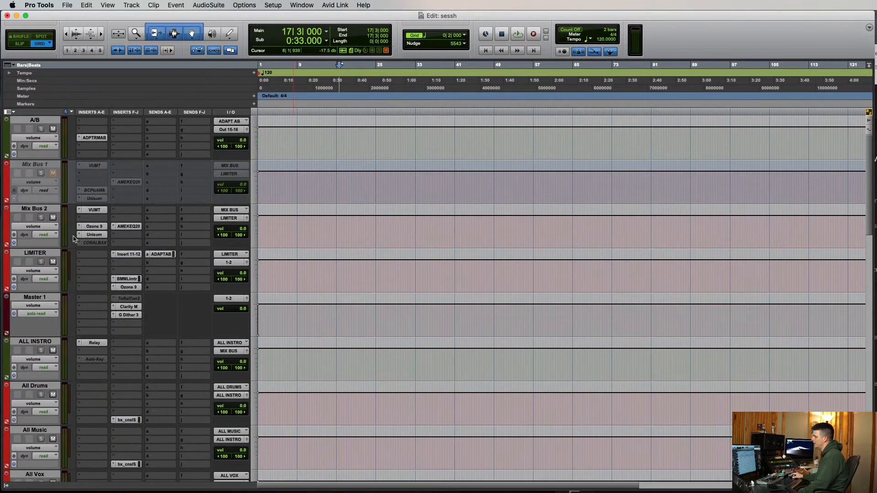
left_click(98, 228)
left_click(97, 235)
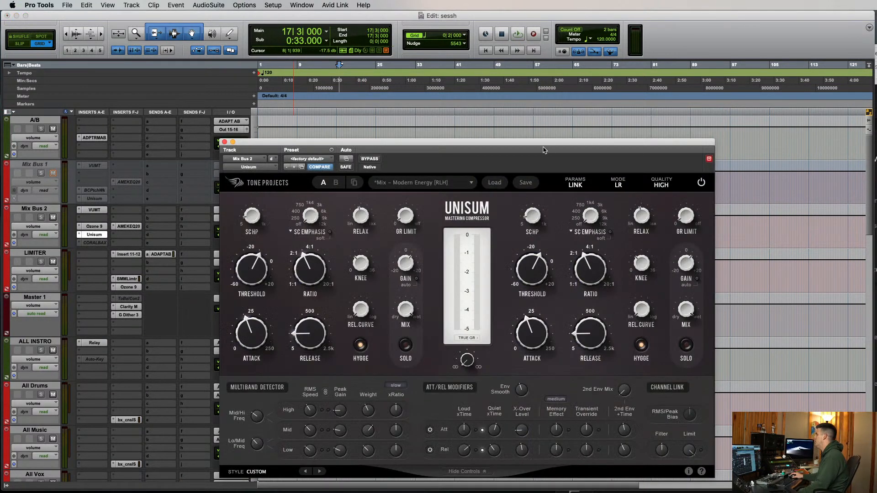
left_click_drag(537, 148, 555, 88)
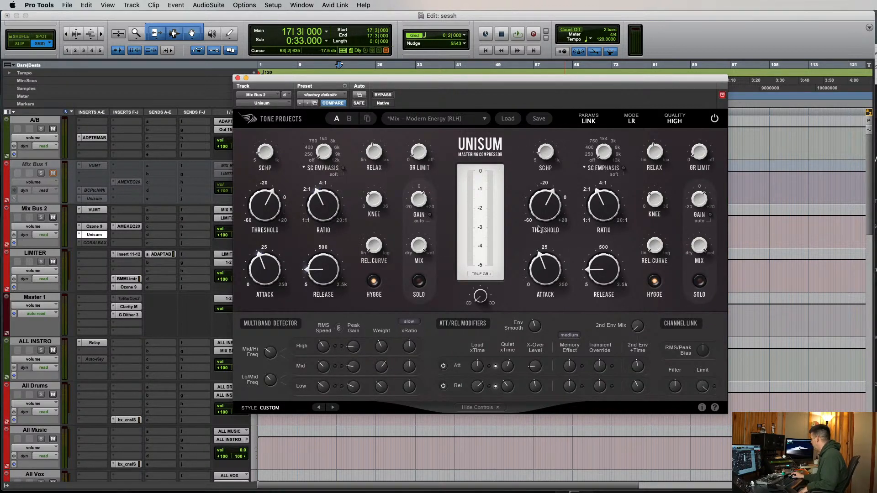
left_click(93, 235)
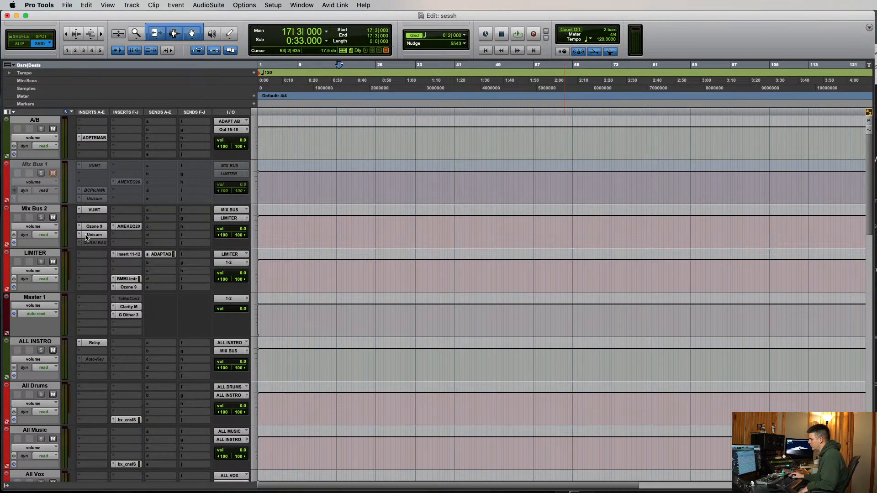
left_click(95, 237)
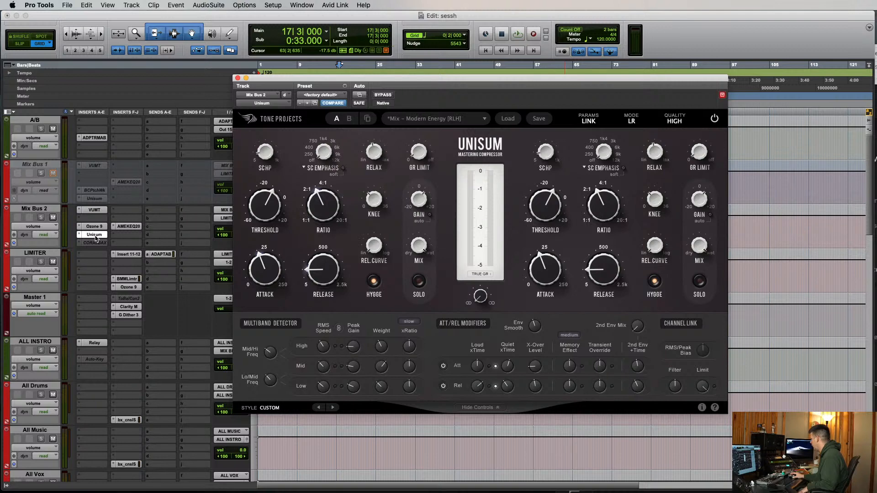
left_click(95, 236)
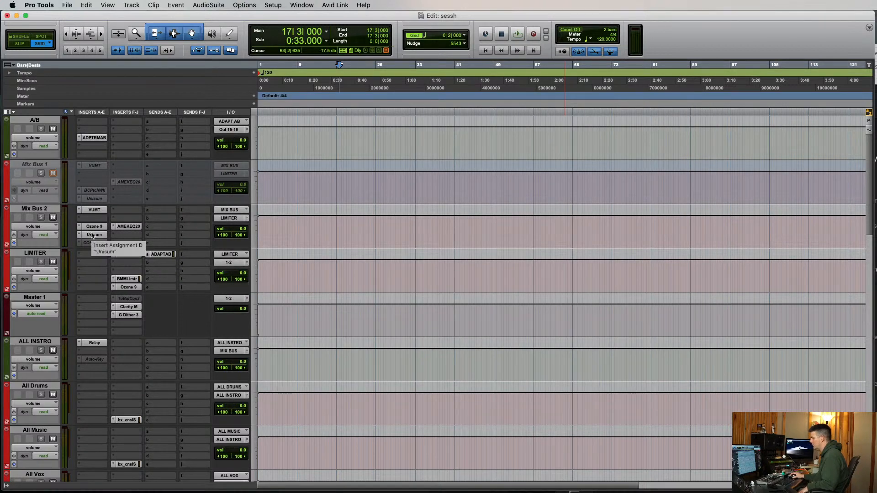
left_click(102, 227)
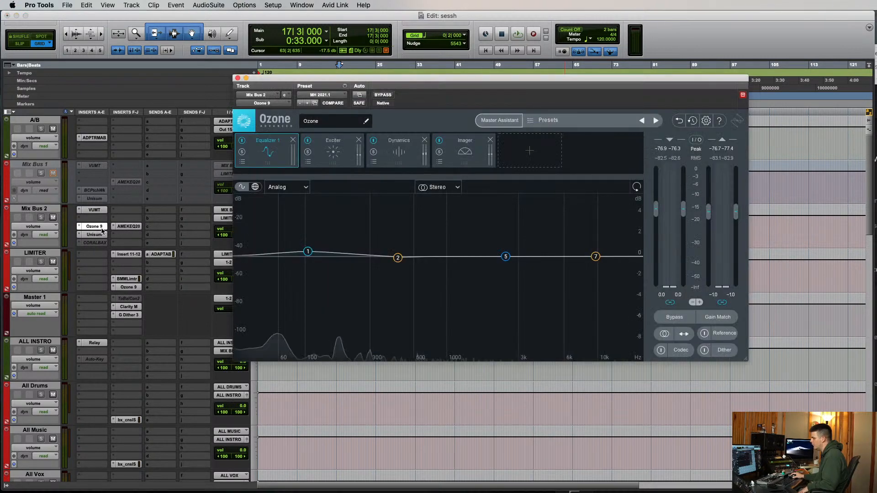
left_click(93, 228)
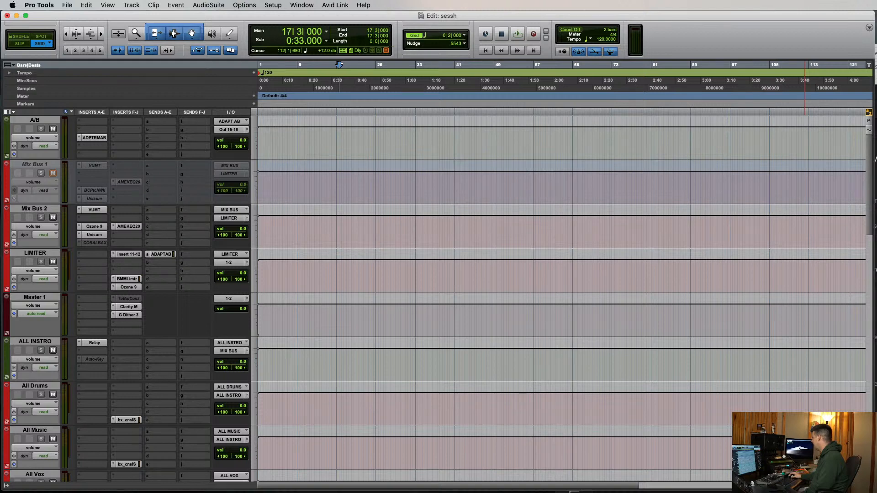
Step: Switch to Safari to view the live stream's health page in YouTube Studio
key("super+Tab")
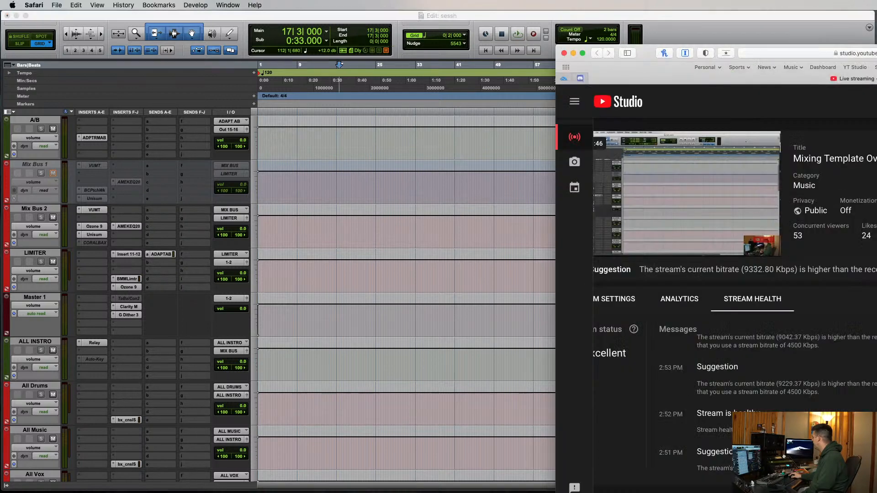